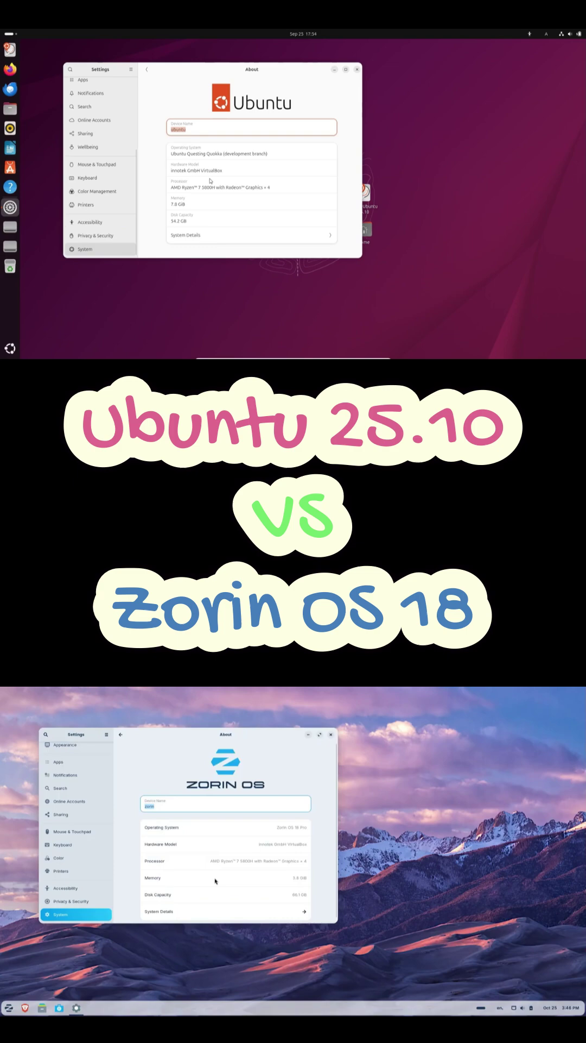
Step: Show Zorin's full system details and select the 'Zorin OS 18 Pro' name
click(292, 909)
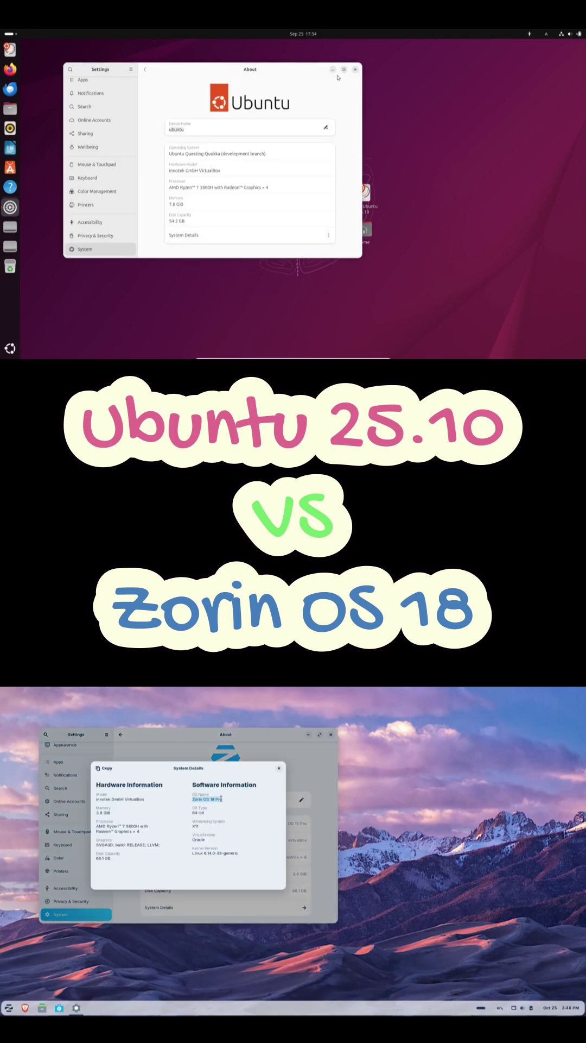
drag(192, 798, 223, 799)
Step: Close Settings on both systems, bring up the app lists, and launch Terminal and Zorin Appearance
click(279, 767)
click(330, 734)
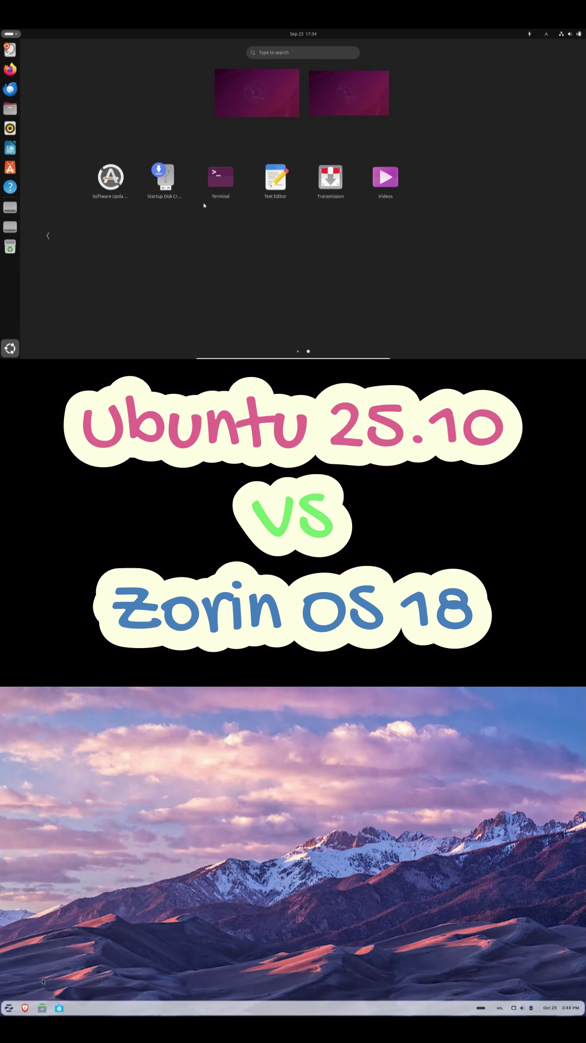
click(9, 1007)
key(ctrl+alt+t)
click(121, 967)
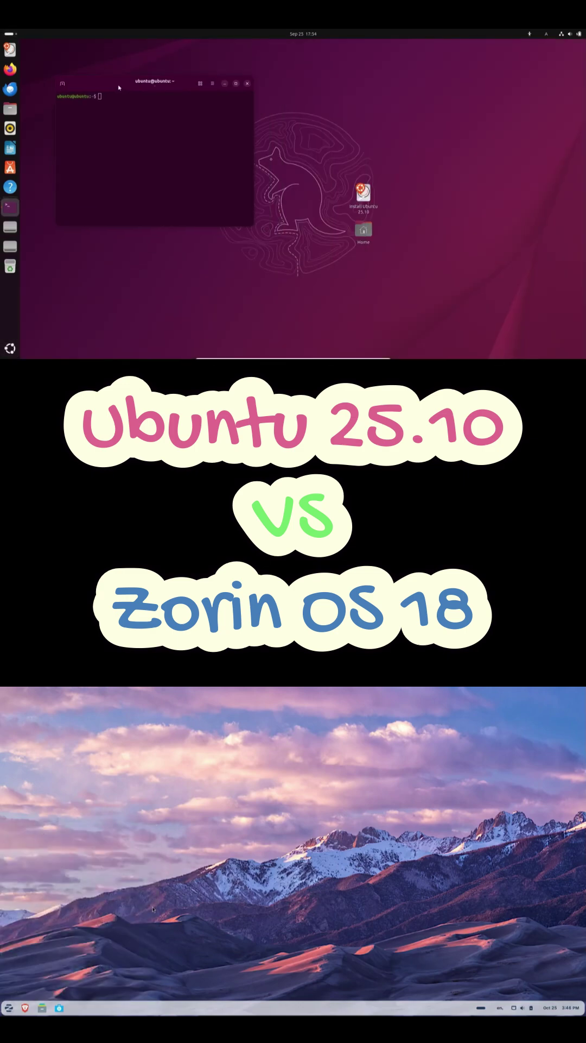
text(sreen)
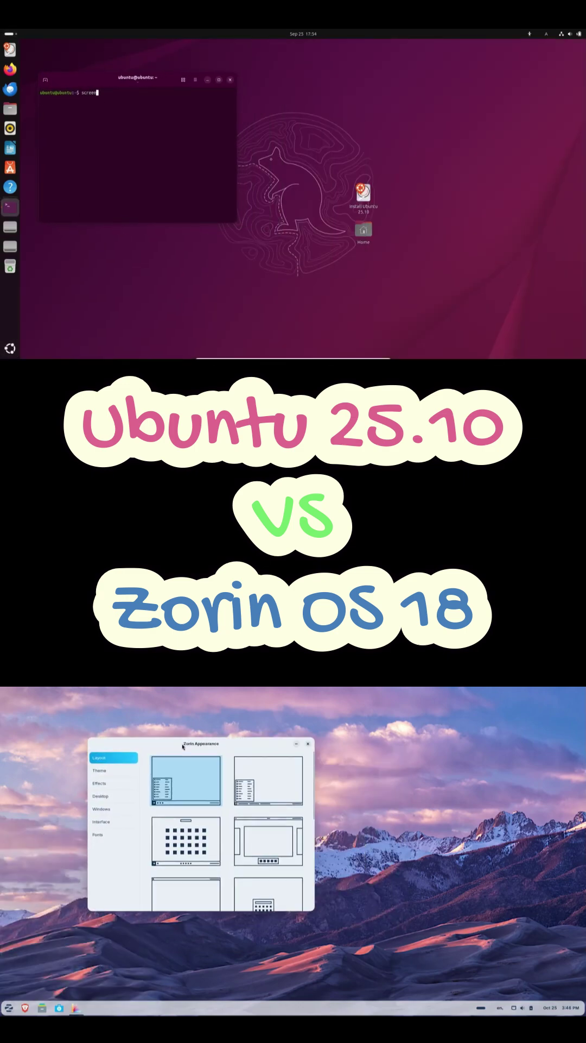
Step: Run screenfetch on Ubuntu while switching Zorin through the second and third desktop layouts
drag(275, 764, 199, 755)
text(nfetch)
click(258, 775)
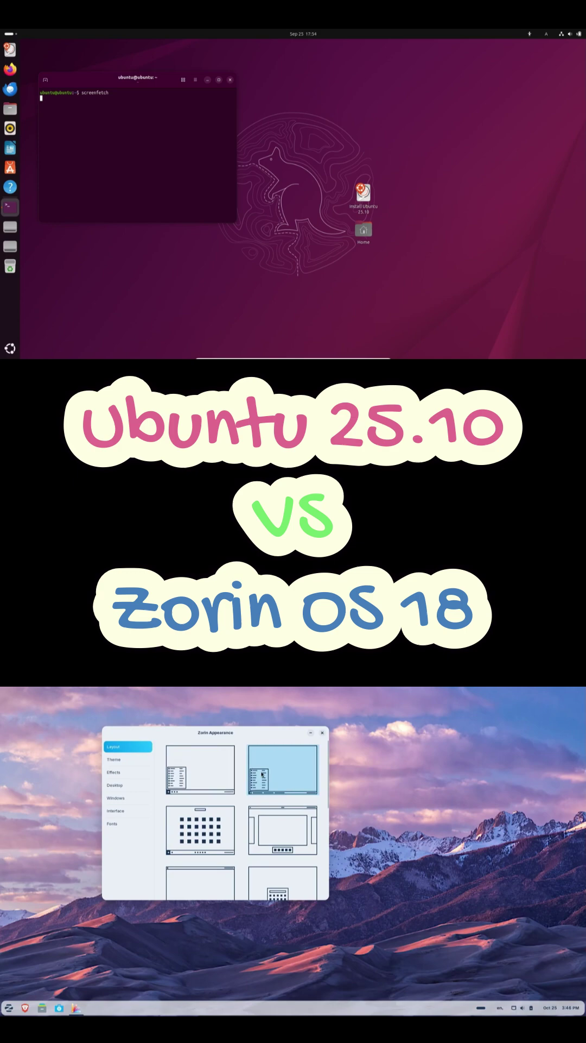
key(Return)
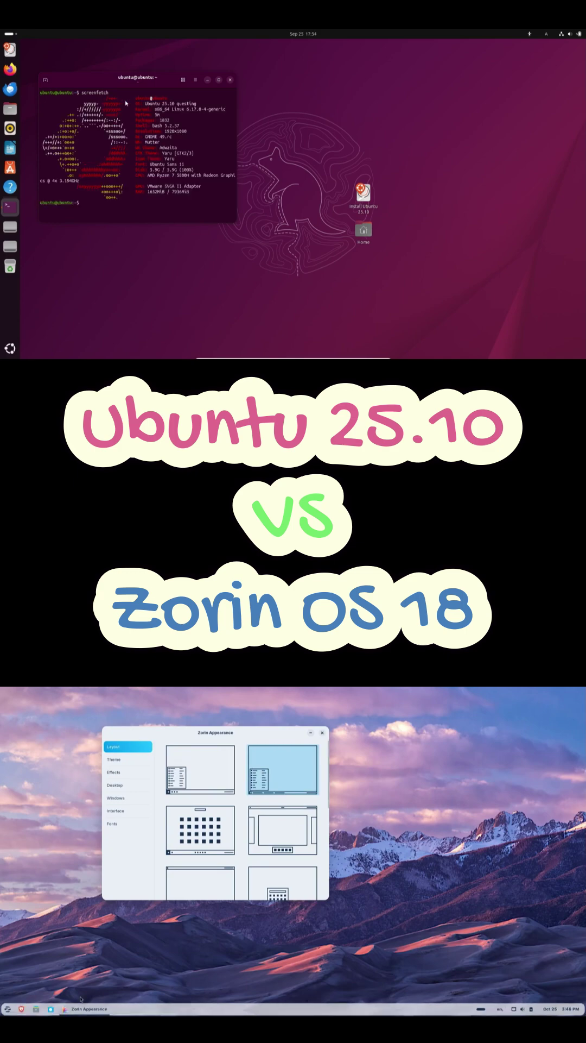
click(205, 830)
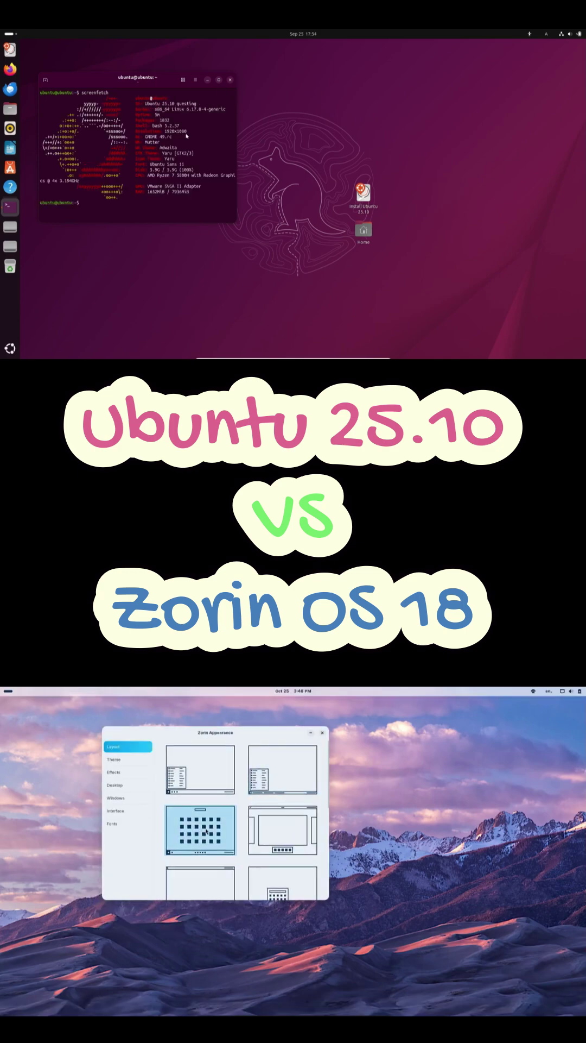
mouse_move(130, 137)
mouse_down()
mouse_move(210, 133)
mouse_move(149, 132)
mouse_move(223, 108)
mouse_up()
Step: Page through Zorin's app grid, select the GNOME line, then close the overview and terminal
click(9, 1007)
scroll(108, 927, down, 2)
scroll(109, 927, down, 1)
click(174, 124)
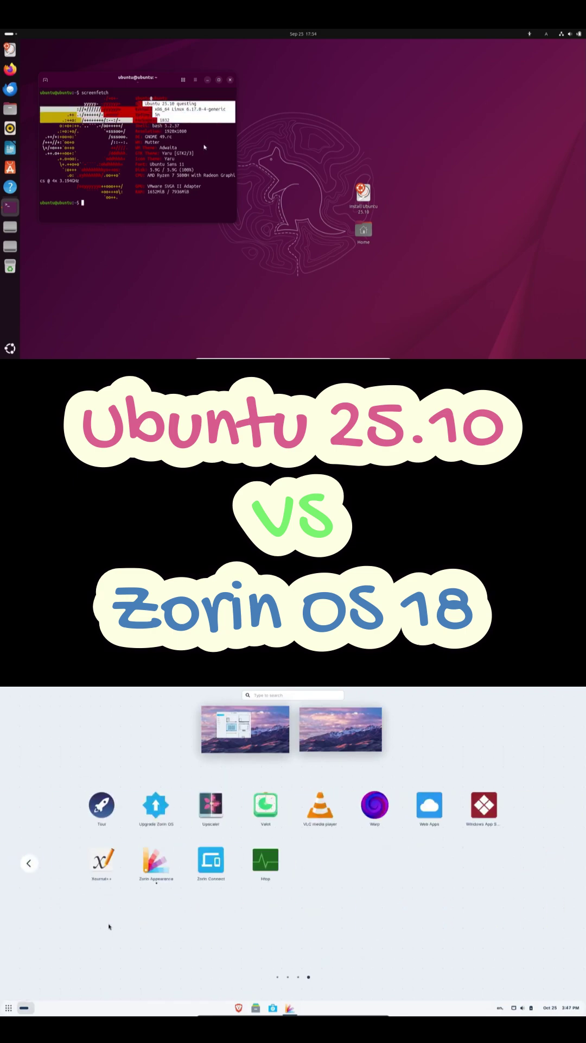
drag(143, 135, 181, 143)
scroll(108, 928, up, 1)
scroll(108, 927, up, 1)
scroll(108, 927, up, 1)
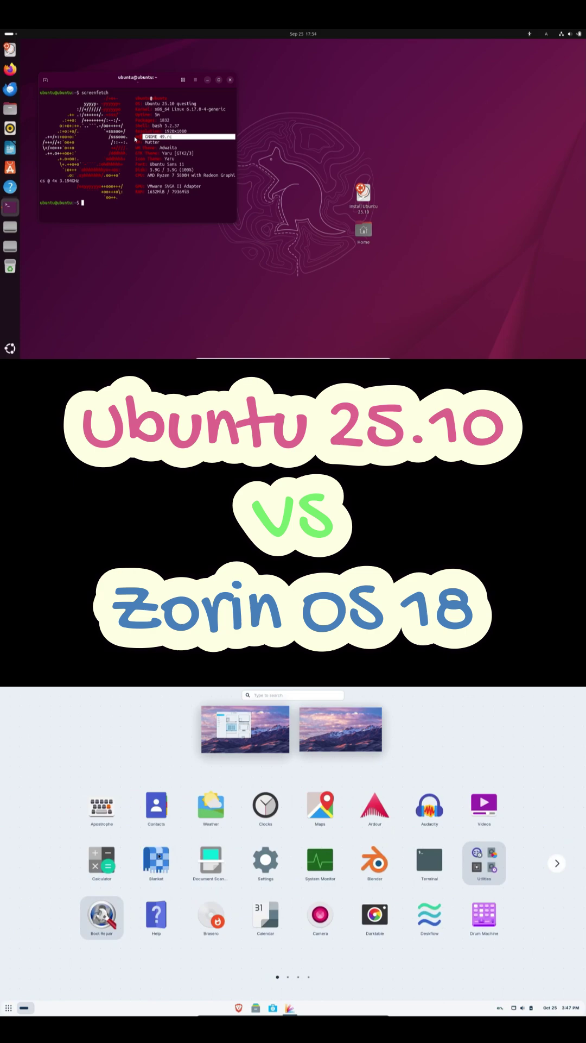
click(245, 729)
click(231, 79)
Step: Try Zorin's top-taskbar layout, open Ubuntu quick settings, and bring up the application grids
click(304, 33)
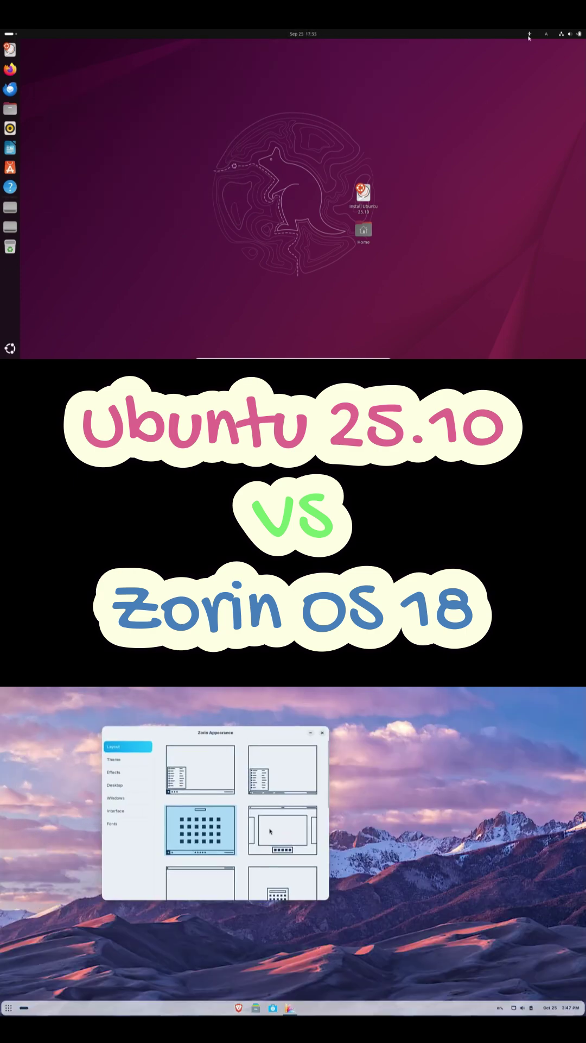
click(530, 37)
click(269, 831)
click(561, 36)
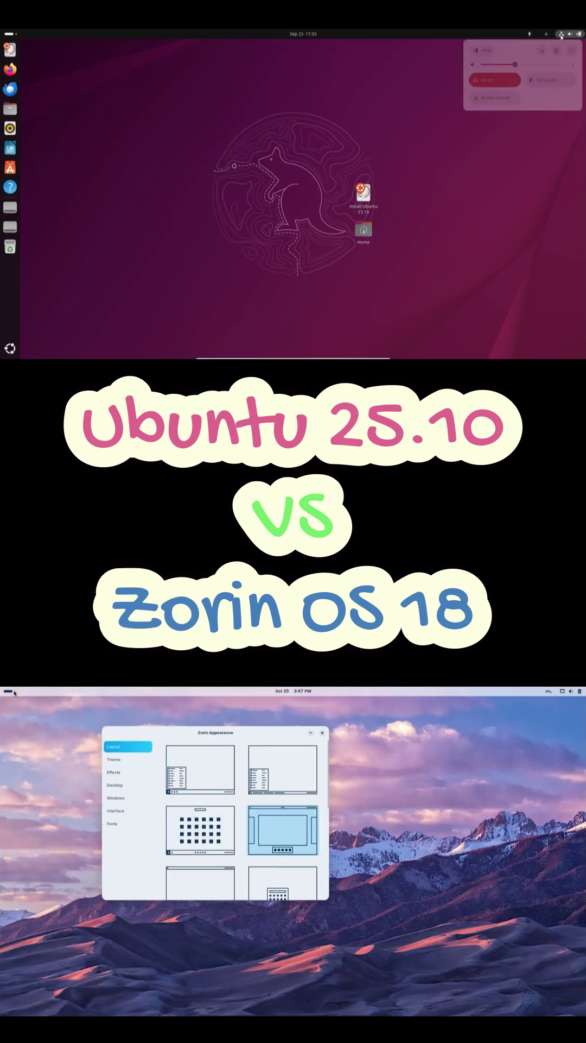
click(14, 692)
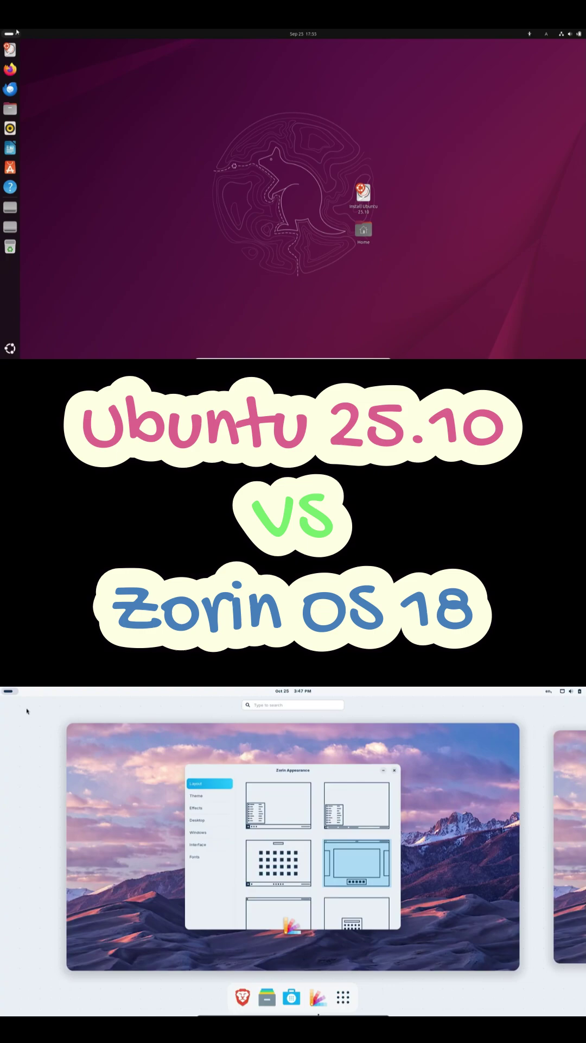
click(17, 33)
mouse_move(293, 847)
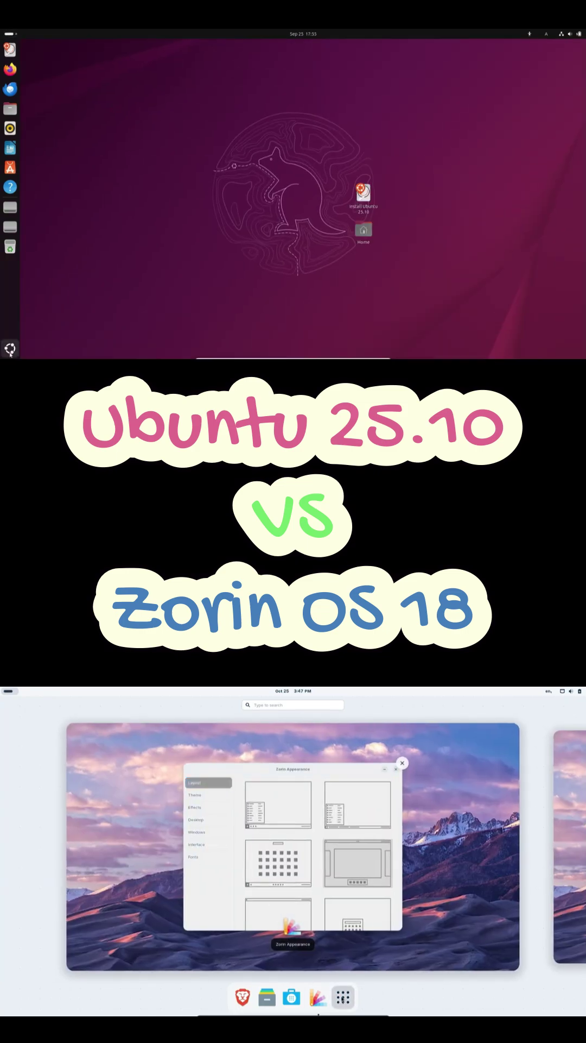
click(343, 996)
scroll(324, 935, down, 1)
scroll(323, 935, down, 1)
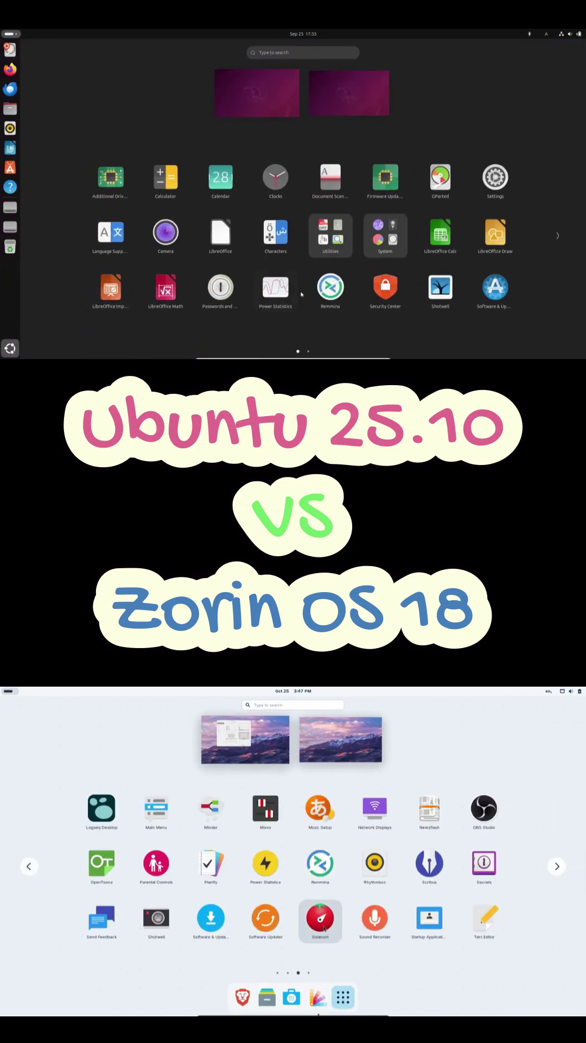
scroll(324, 935, up, 1)
Step: Leave both overviews and pick Zorin's centred bottom-dock layout
click(241, 830)
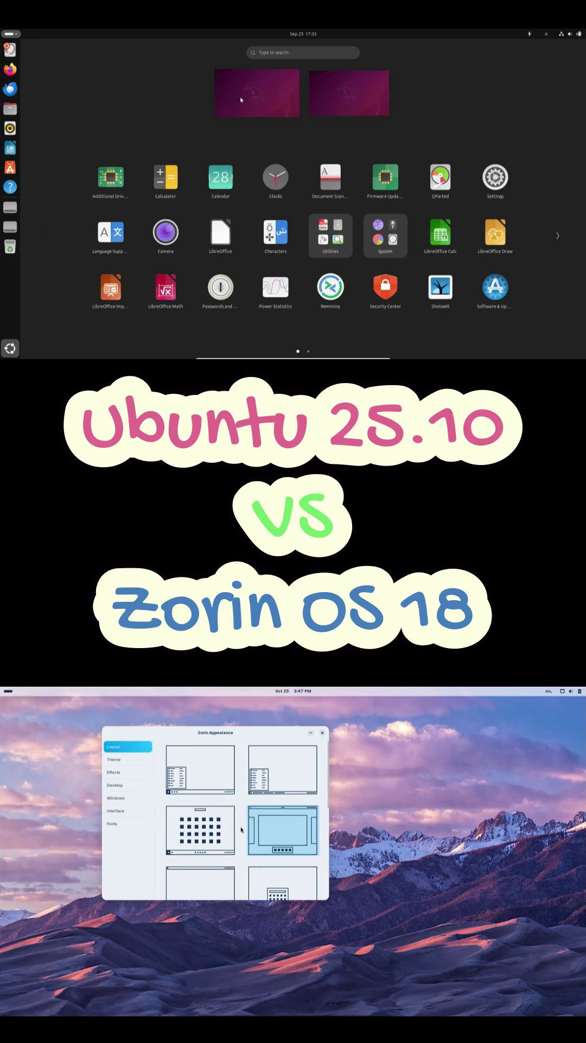
click(241, 100)
scroll(241, 829, down, 3)
scroll(220, 826, down, 1)
click(206, 825)
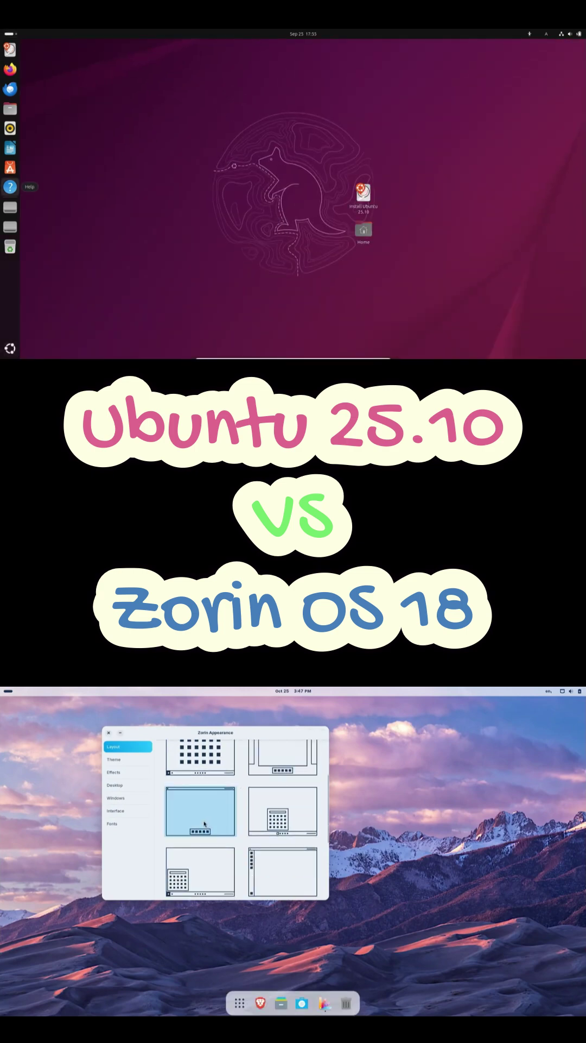
Step: Browse both app grids and the Zorin calendar, then apply the taskbar-with-menu layout
click(243, 1003)
click(10, 348)
click(242, 1003)
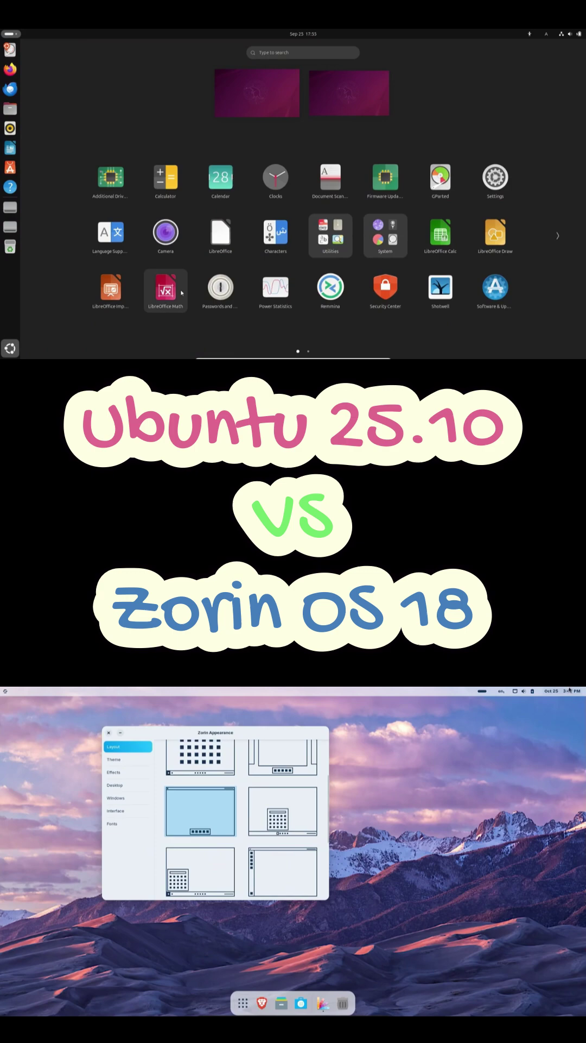
scroll(182, 292, down, 1)
click(570, 691)
scroll(181, 292, up, 1)
key(Escape)
click(286, 817)
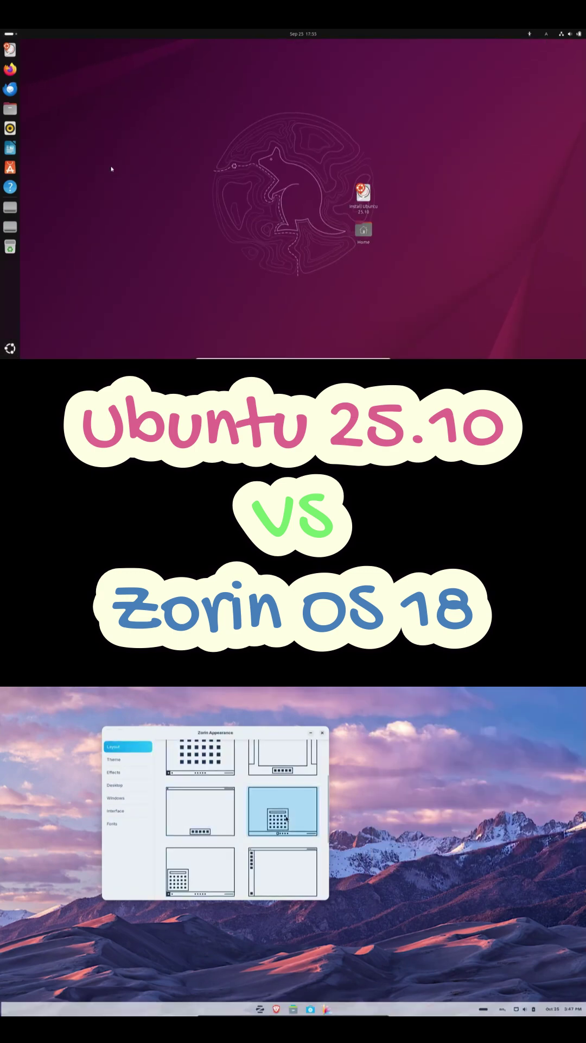
Step: Browse the Authentication and Developer Options tabs in Software & Updates
key(super)
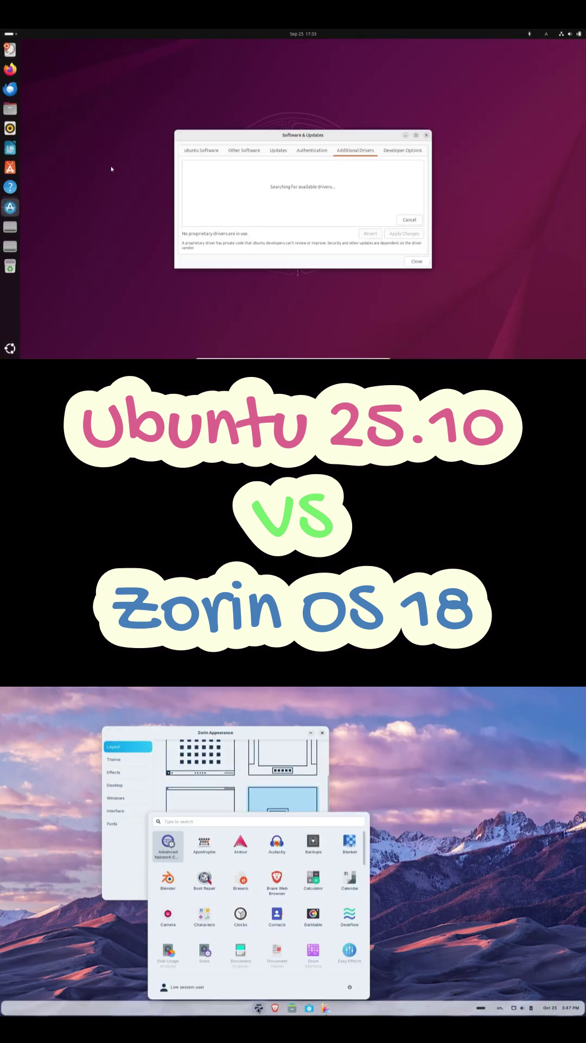
scroll(268, 905, down, 5)
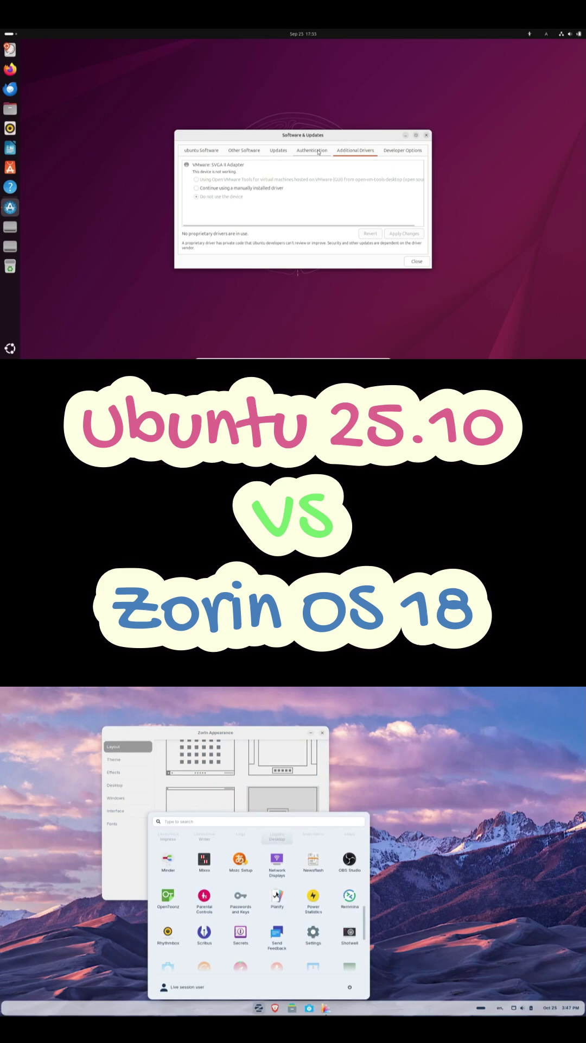
click(295, 152)
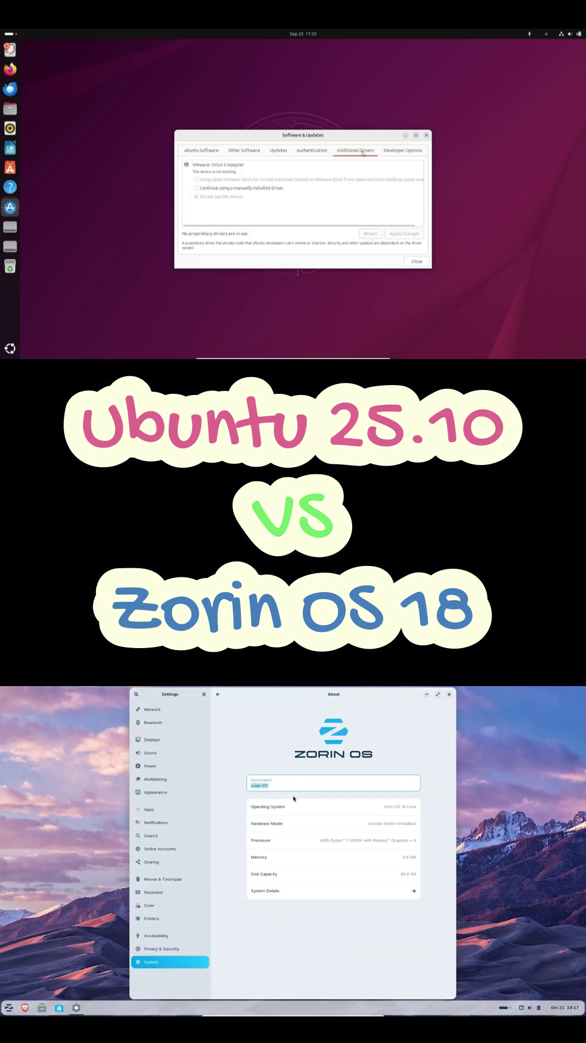
click(408, 152)
Step: Show Zorin's full system details, then close it and Software & Updates
click(352, 896)
click(427, 136)
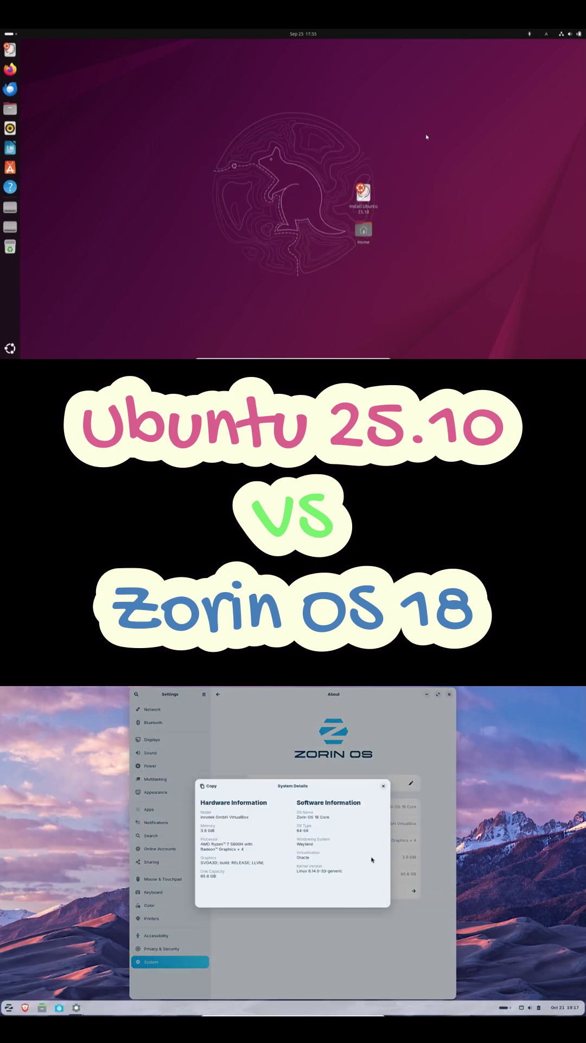
click(10, 348)
click(386, 788)
scroll(193, 303, down, 1)
Step: Launch Image Viewer from Ubuntu's Utilities folder
click(450, 694)
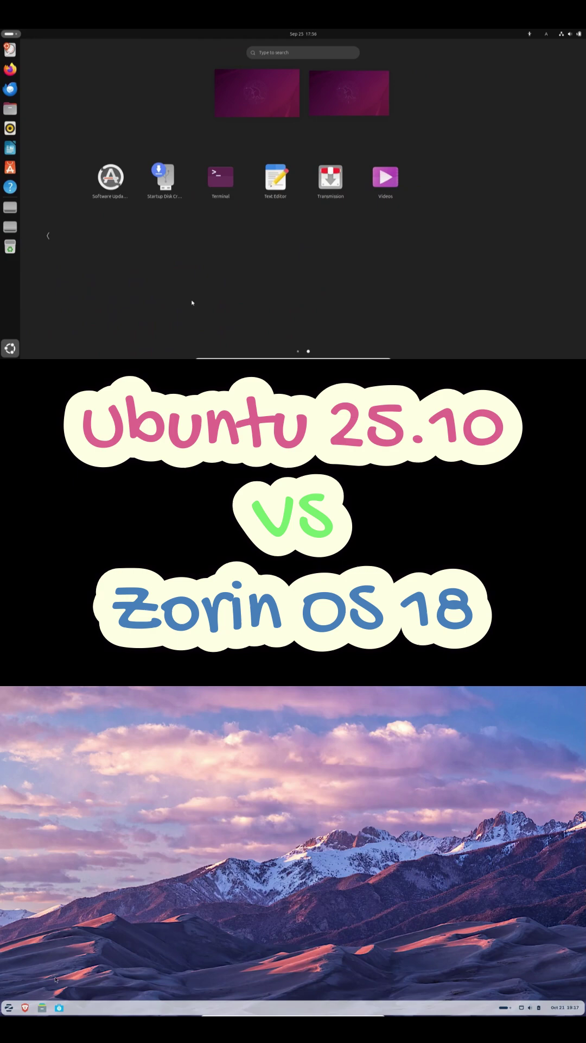
click(8, 1008)
scroll(193, 303, up, 1)
click(8, 1007)
click(333, 232)
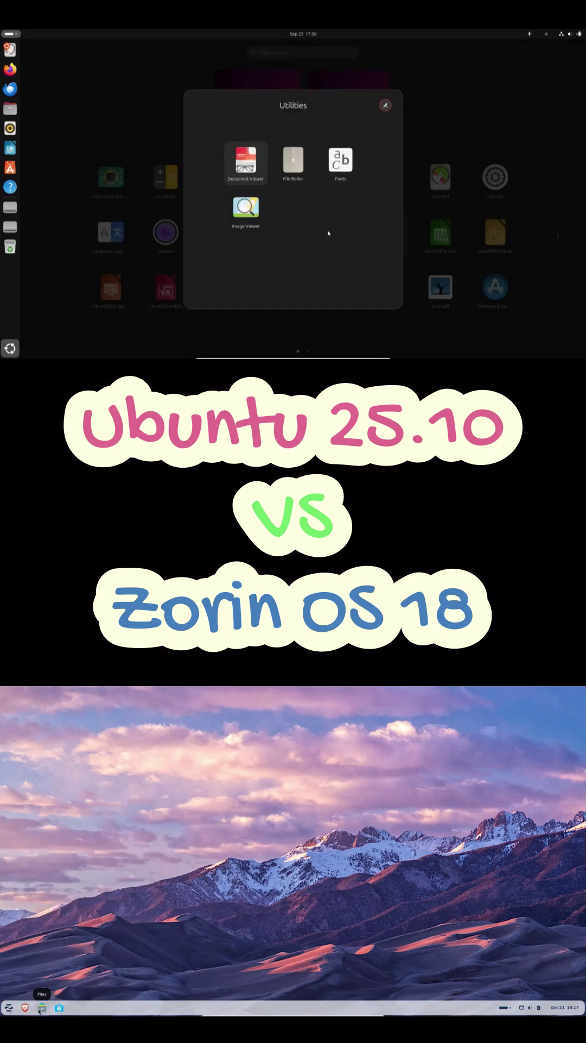
click(250, 215)
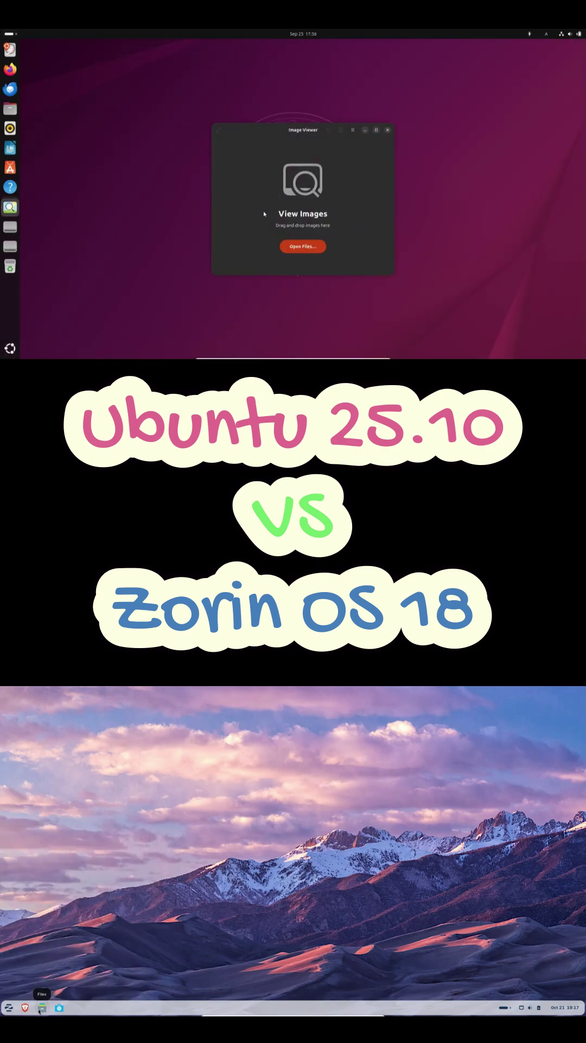
Step: Move, maximize and restore Image Viewer, and open Zorin's file manager
drag(279, 126, 185, 114)
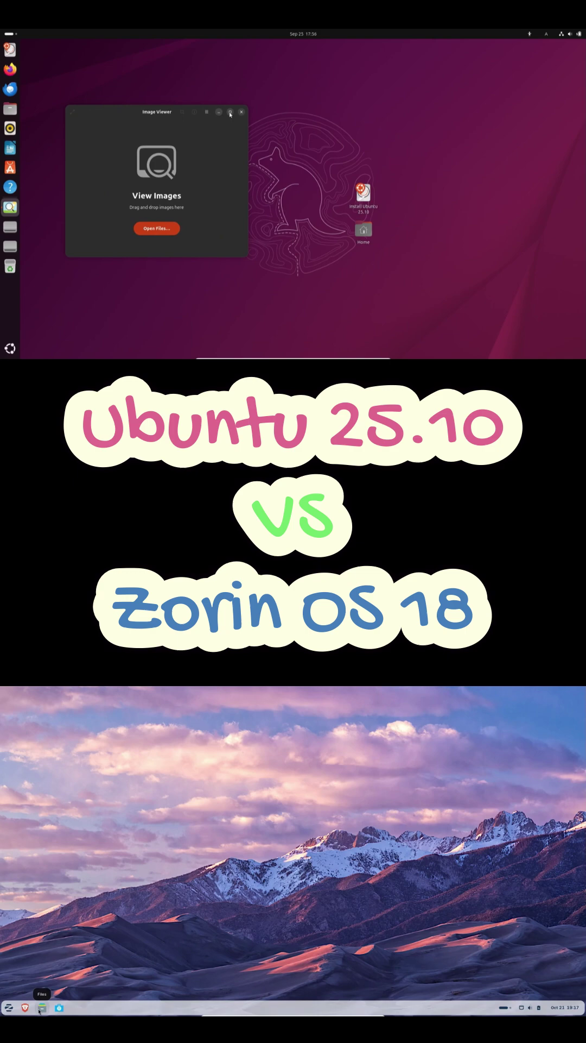
click(230, 112)
click(568, 46)
click(208, 113)
click(42, 1008)
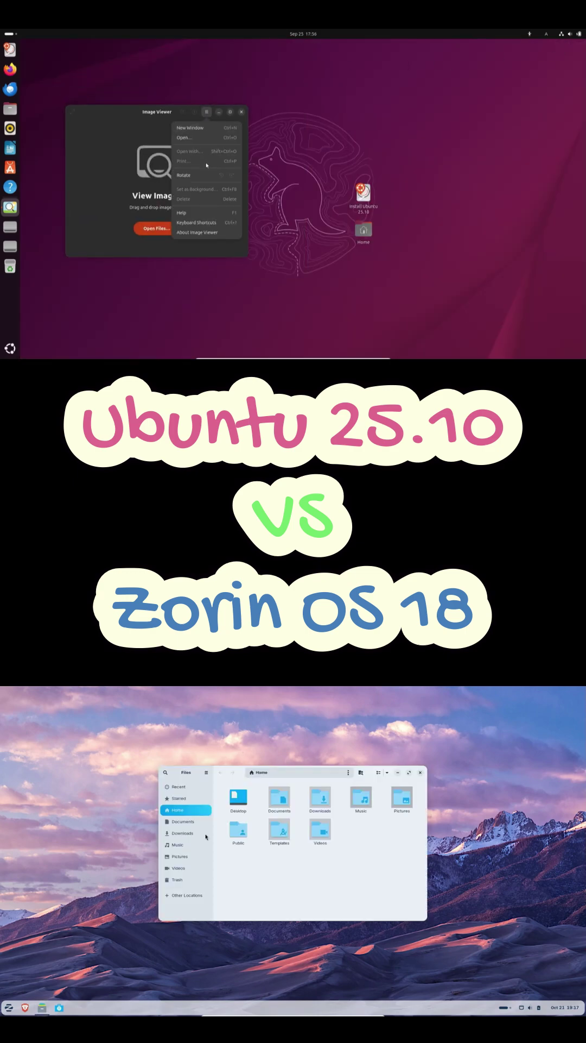
click(99, 286)
Step: Browse Zorin's root folder, close Files, and launch LibreOffice Writer on Ubuntu
drag(233, 773, 197, 762)
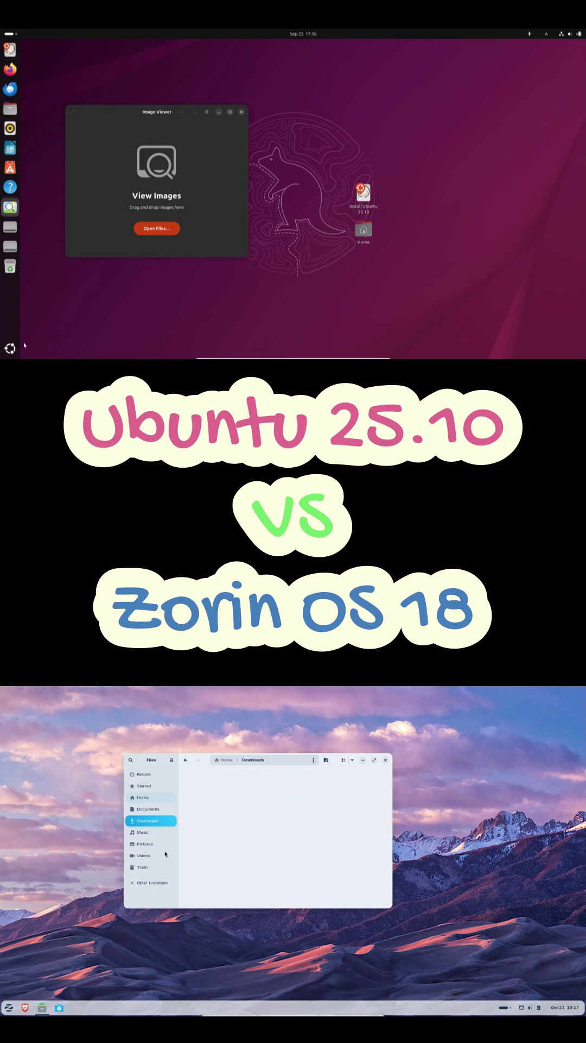
click(143, 882)
key(super)
click(366, 772)
scroll(166, 278, down, 1)
scroll(166, 278, up, 1)
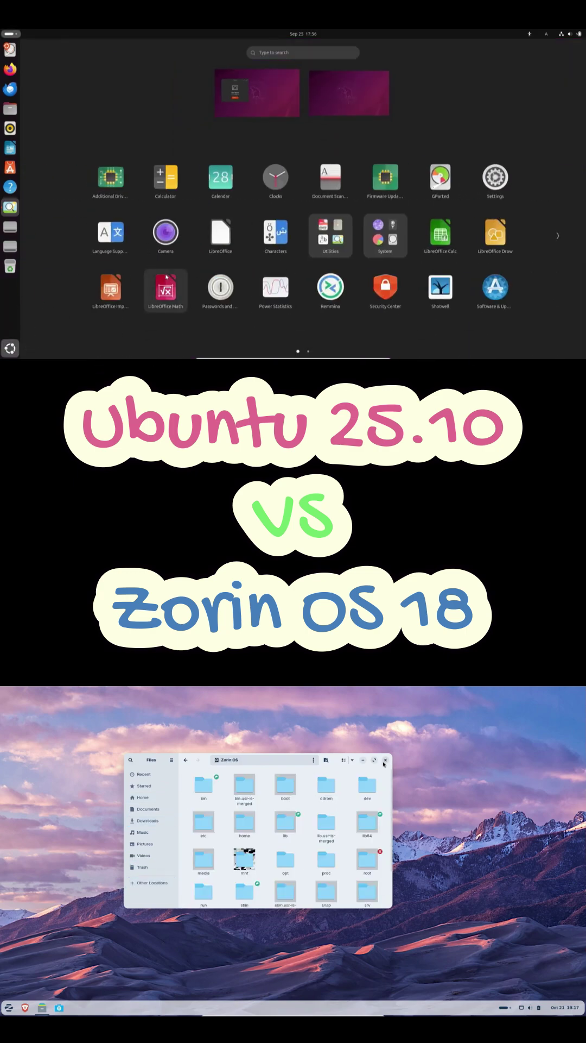
click(386, 759)
scroll(198, 251, down, 1)
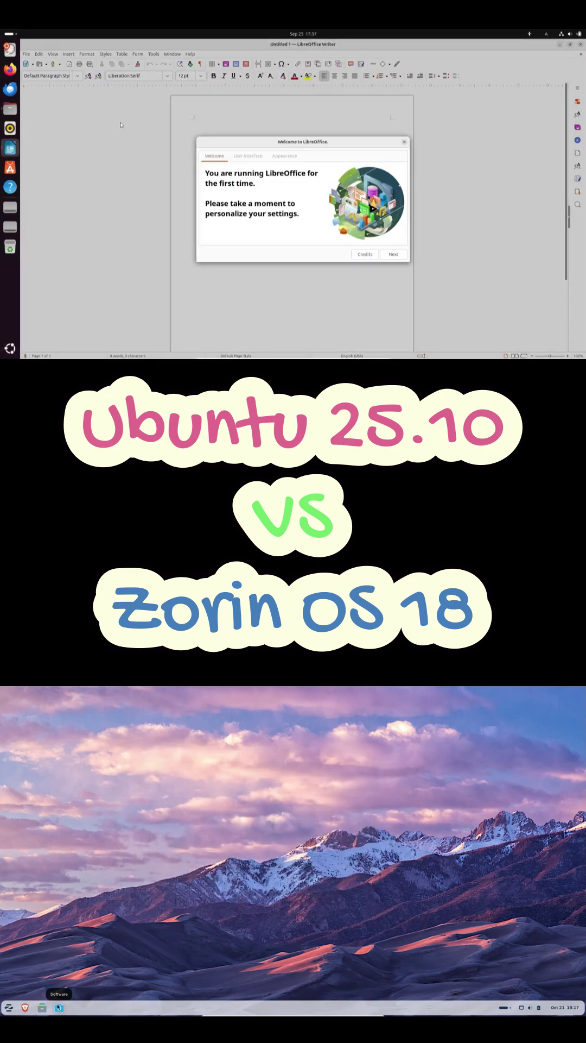
Step: Dismiss the LibreOffice welcome dialog and open Help > About LibreOffice
click(395, 254)
click(58, 1007)
click(394, 254)
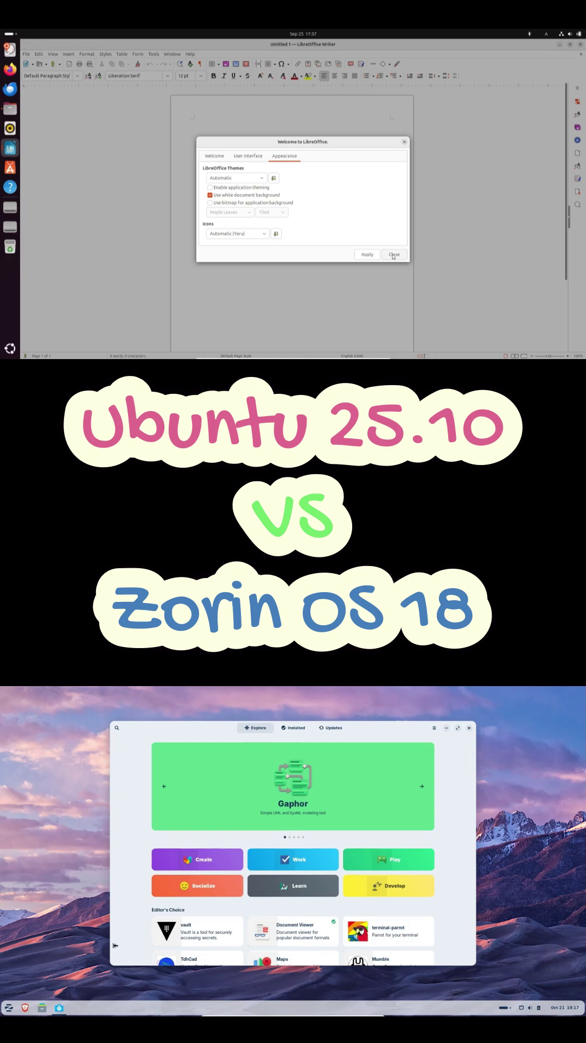
scroll(229, 869, down, 5)
scroll(229, 869, down, 5)
scroll(229, 868, up, 3)
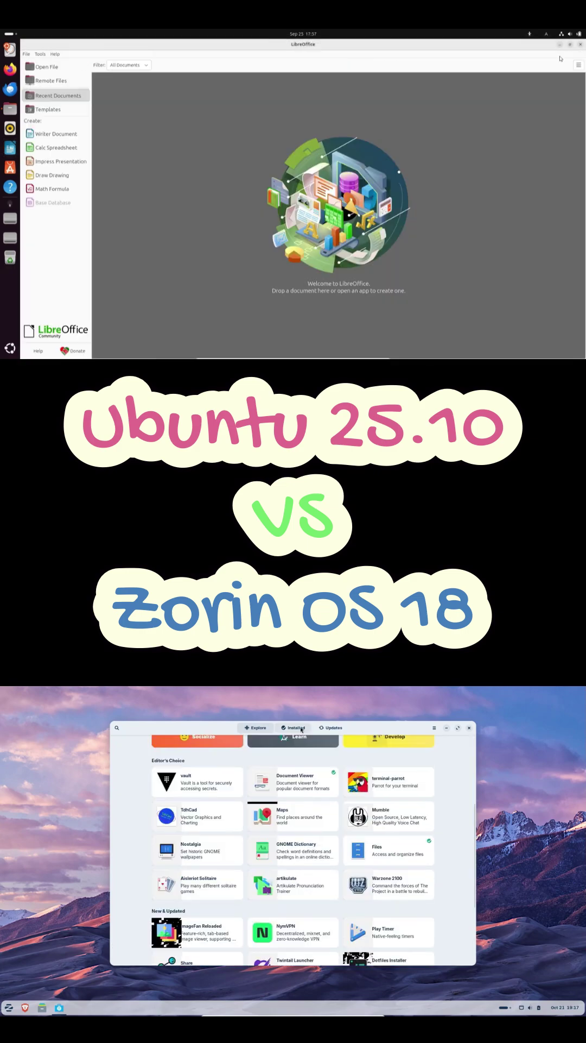
click(54, 55)
scroll(262, 741, up, 3)
click(75, 135)
Step: Browse Zorin Software's Work category, close the About dialog, and close the store
click(274, 810)
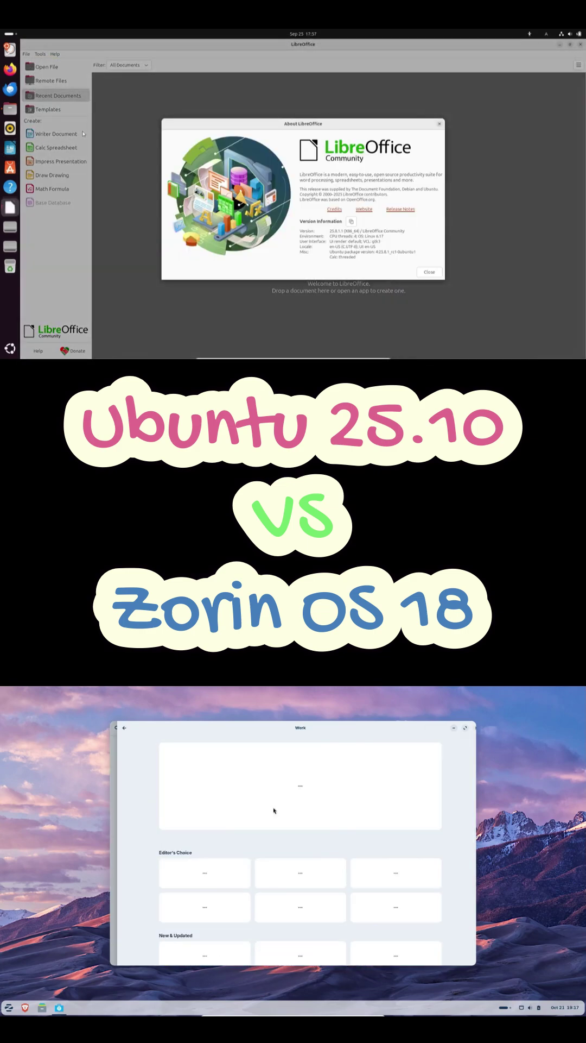
click(417, 264)
click(117, 730)
key(super+Down)
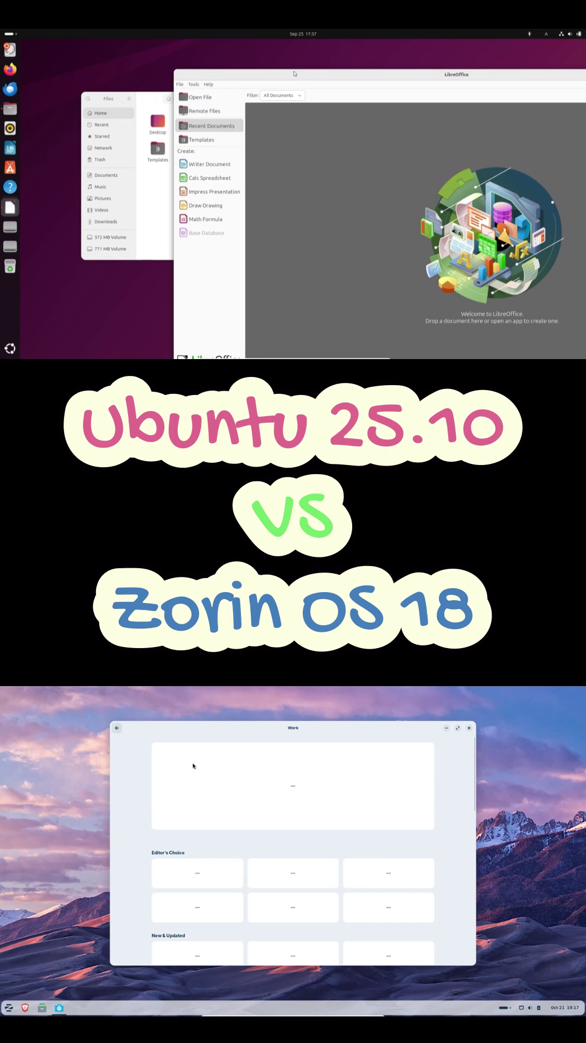
click(470, 727)
click(10, 1008)
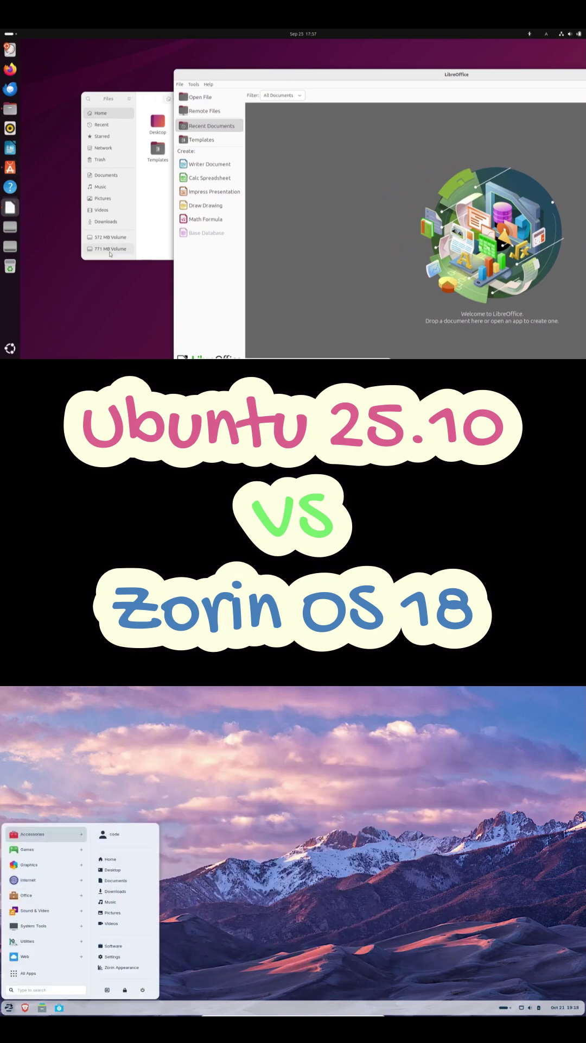
Step: Launch Ubuntu App Center and view its Manage page of snap updates
click(32, 834)
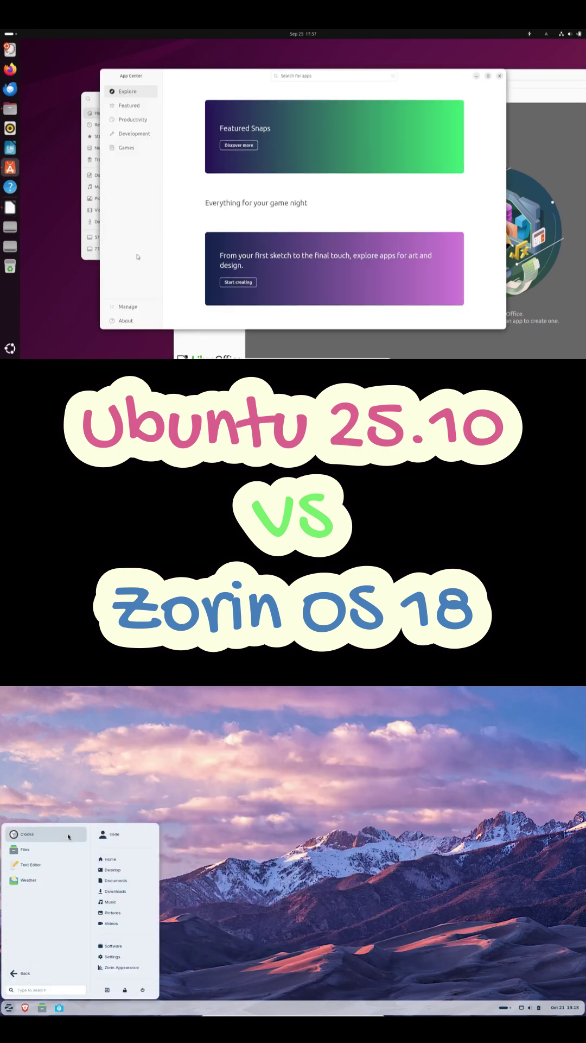
click(128, 320)
click(24, 972)
click(128, 306)
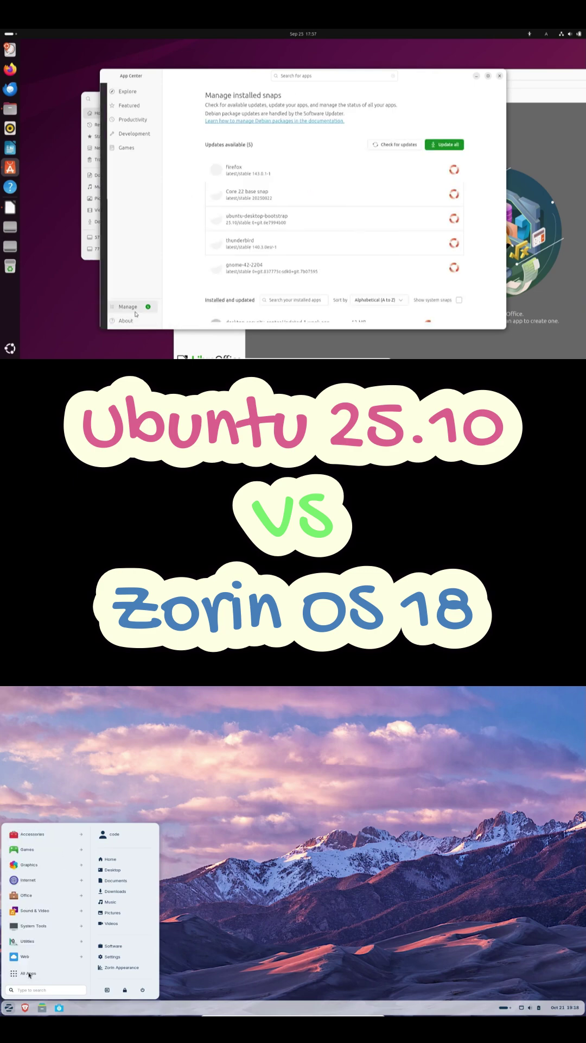
Step: Launch LibreOffice from Zorin's Office apps, open a blank Calc spreadsheet, then close it
click(49, 865)
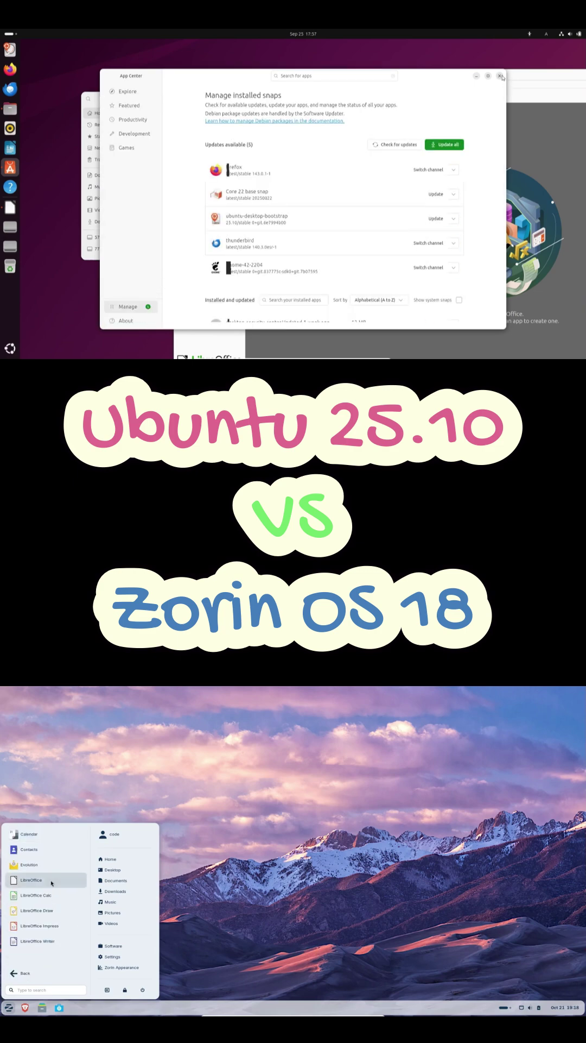
click(51, 882)
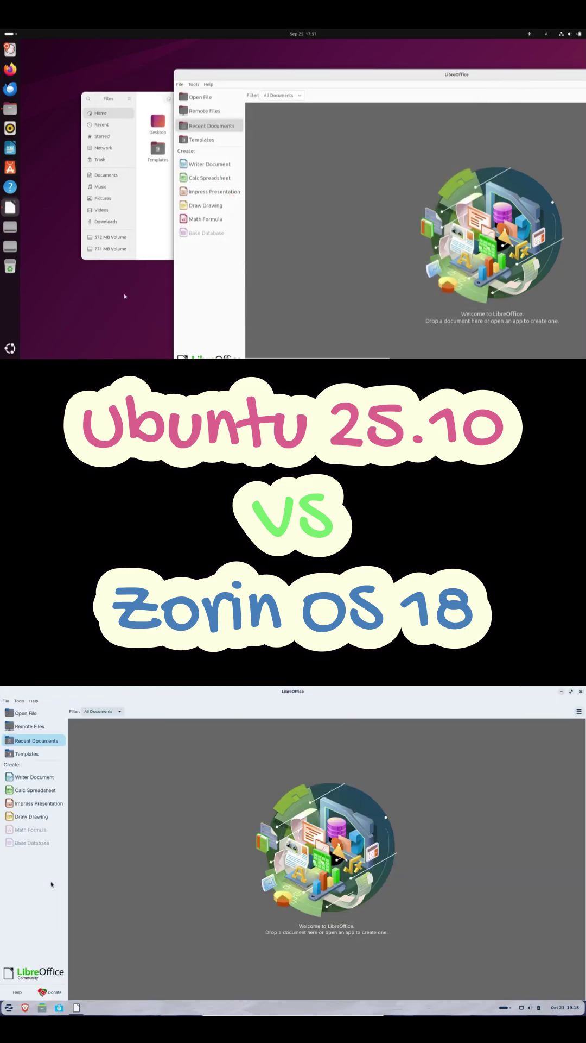
click(38, 790)
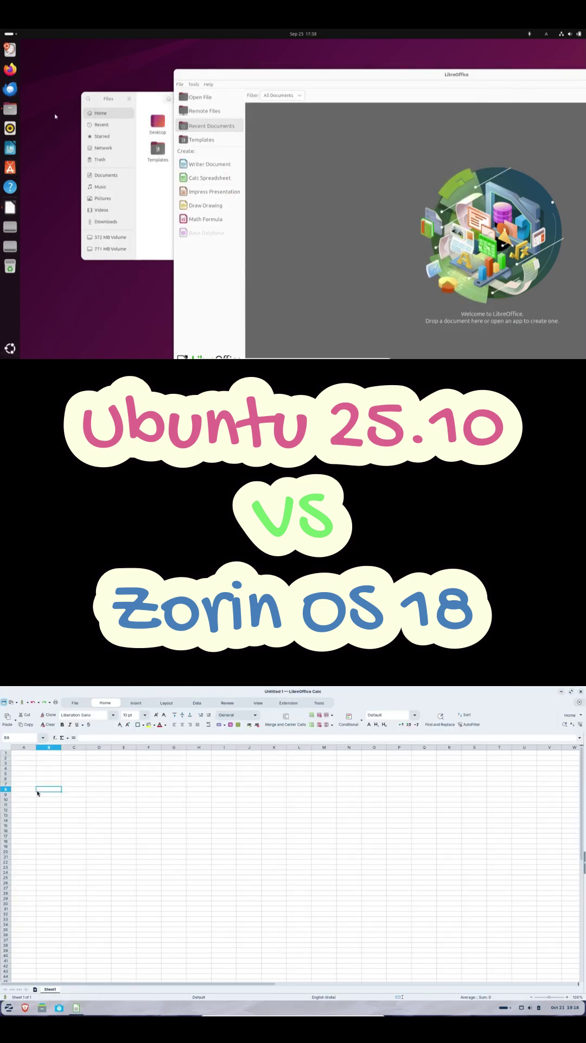
click(581, 692)
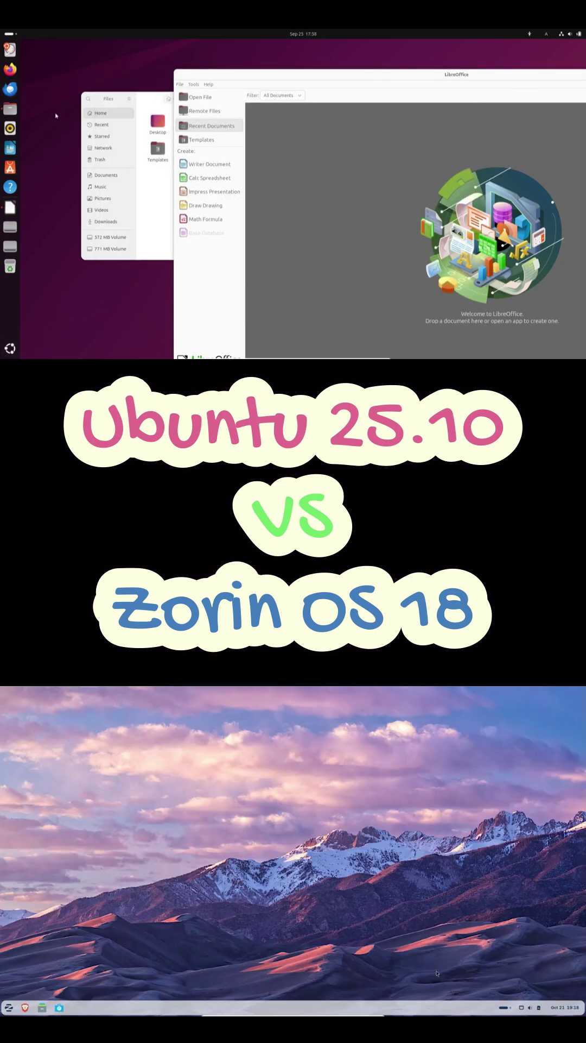
Step: Launch Thunderbird on Ubuntu and view its Help > About version details
click(531, 1013)
click(554, 1013)
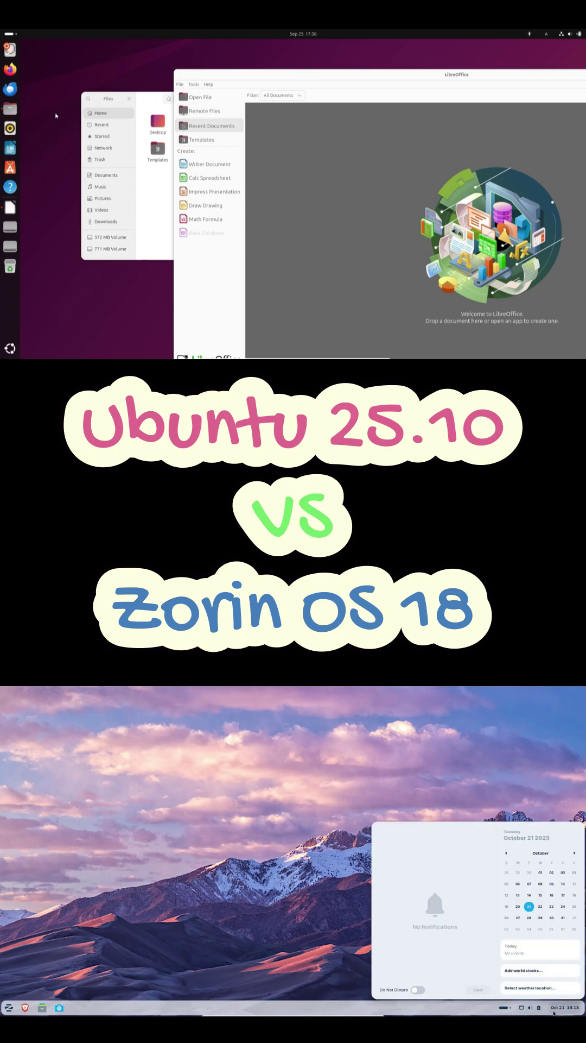
click(555, 1014)
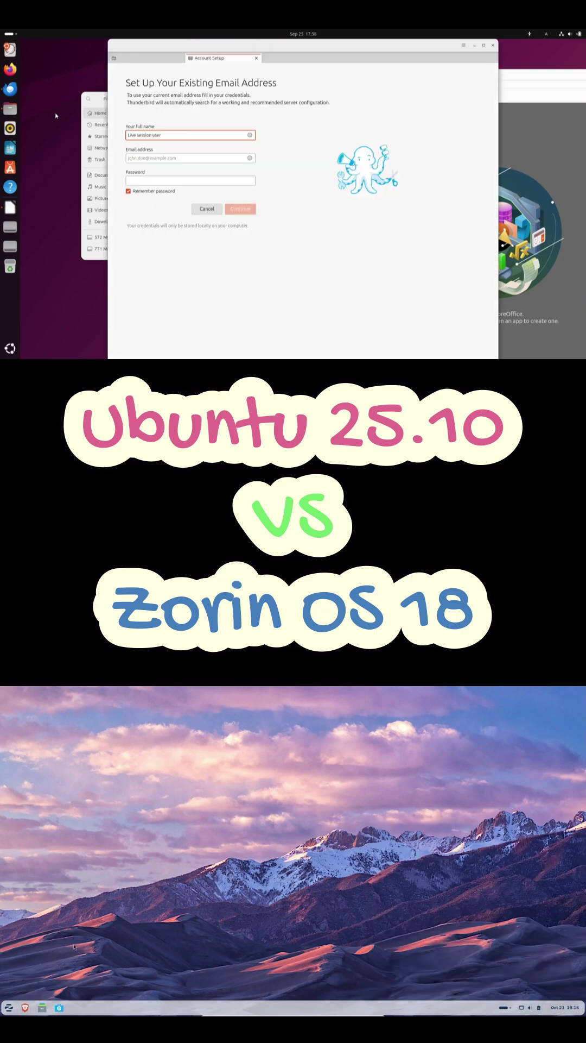
click(257, 58)
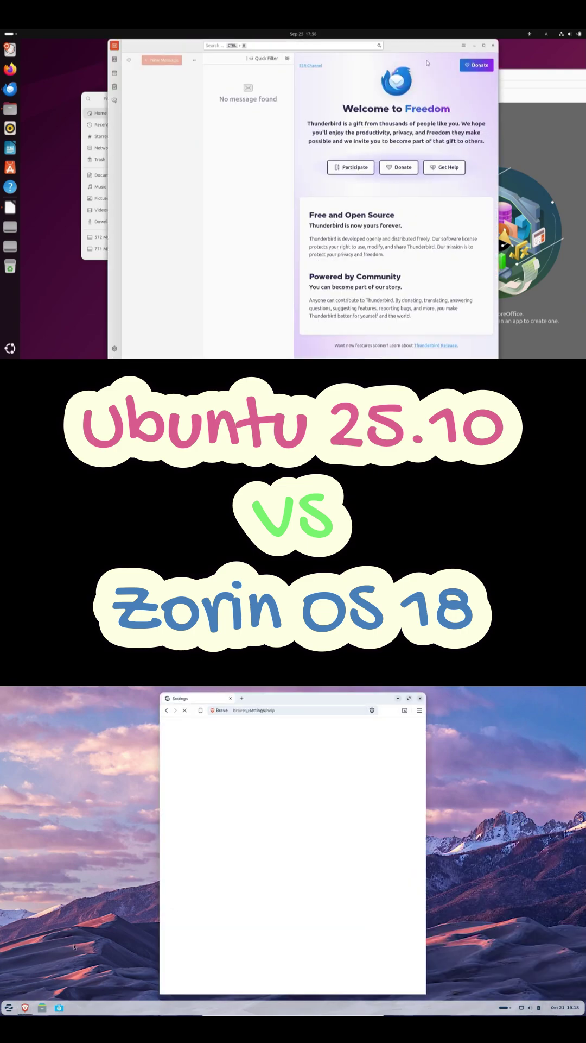
click(463, 45)
click(393, 167)
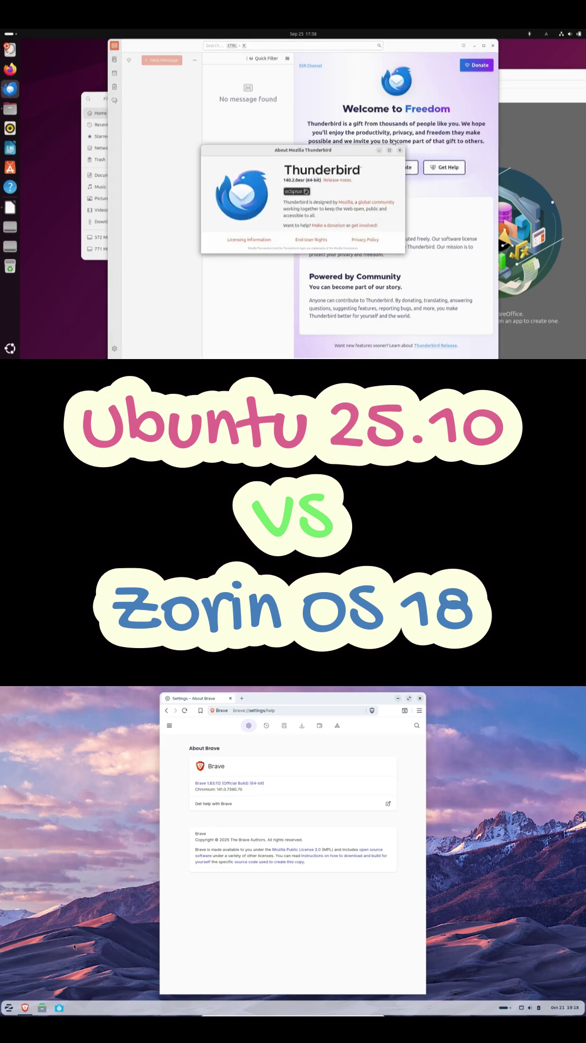
click(401, 151)
Step: Close Thunderbird, the LibreOffice Start Center and Files; toggle Brave's settings sidebar
click(170, 725)
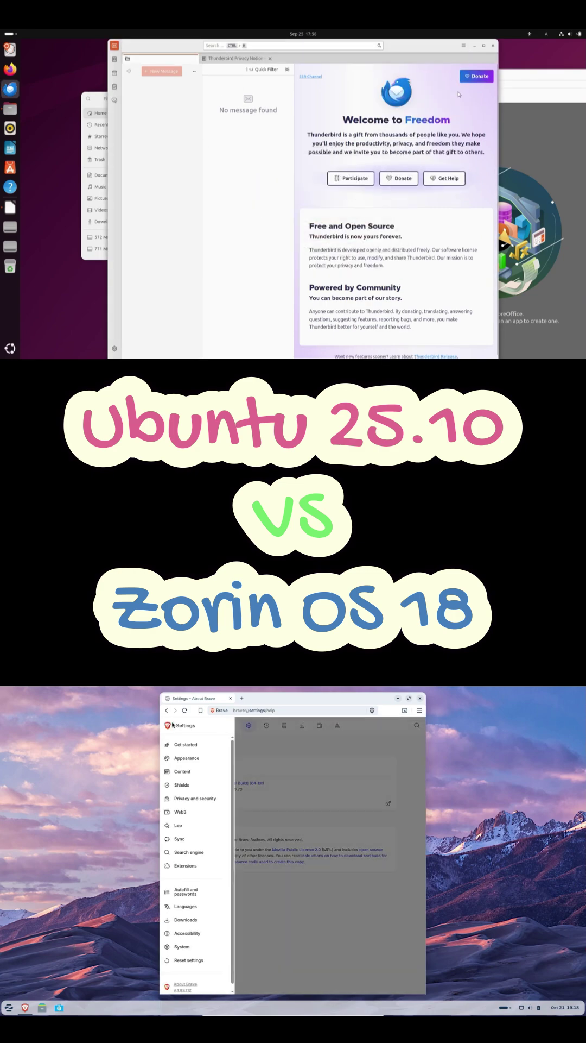
click(484, 46)
click(250, 723)
click(241, 699)
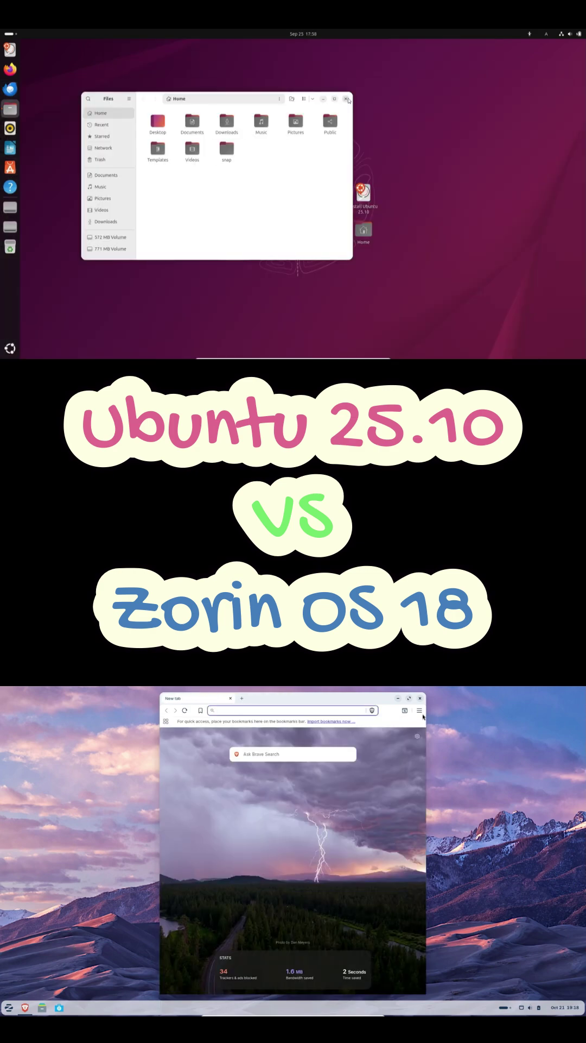
click(347, 99)
click(420, 710)
Step: Show Brave's version information and open Ubuntu's System app folder
click(11, 348)
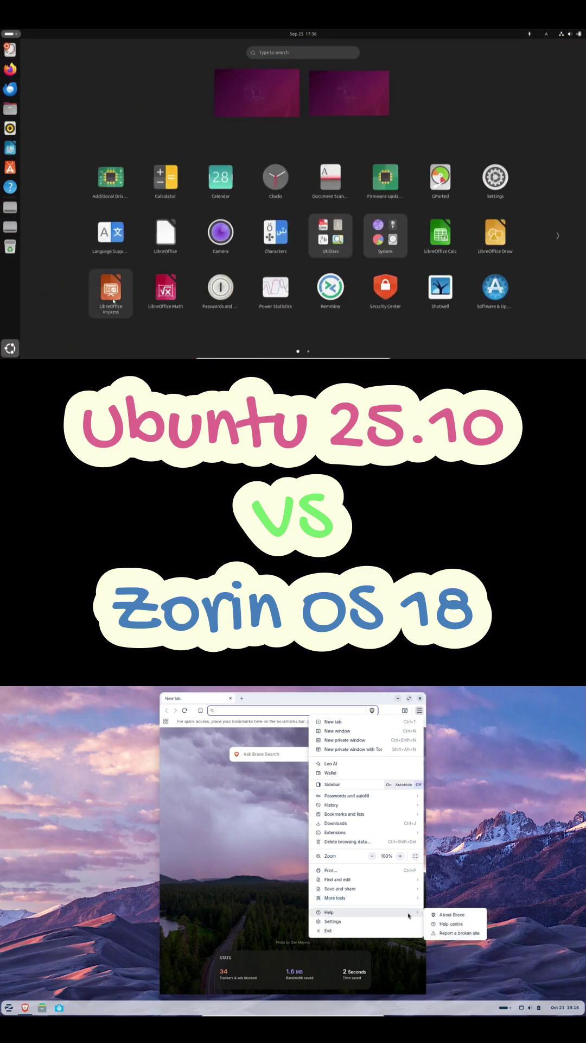
click(448, 917)
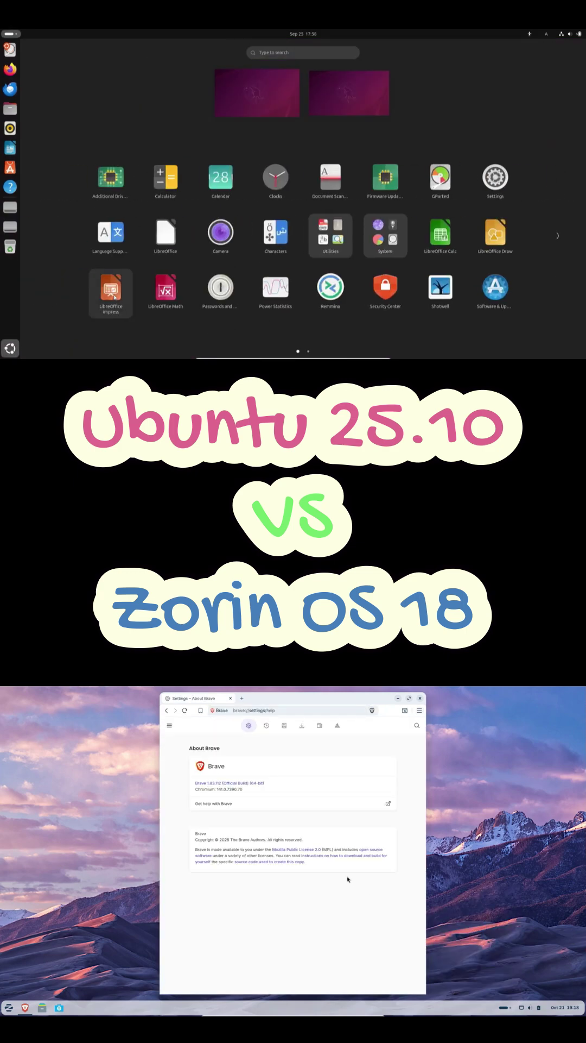
click(331, 233)
key(Escape)
click(385, 233)
click(282, 710)
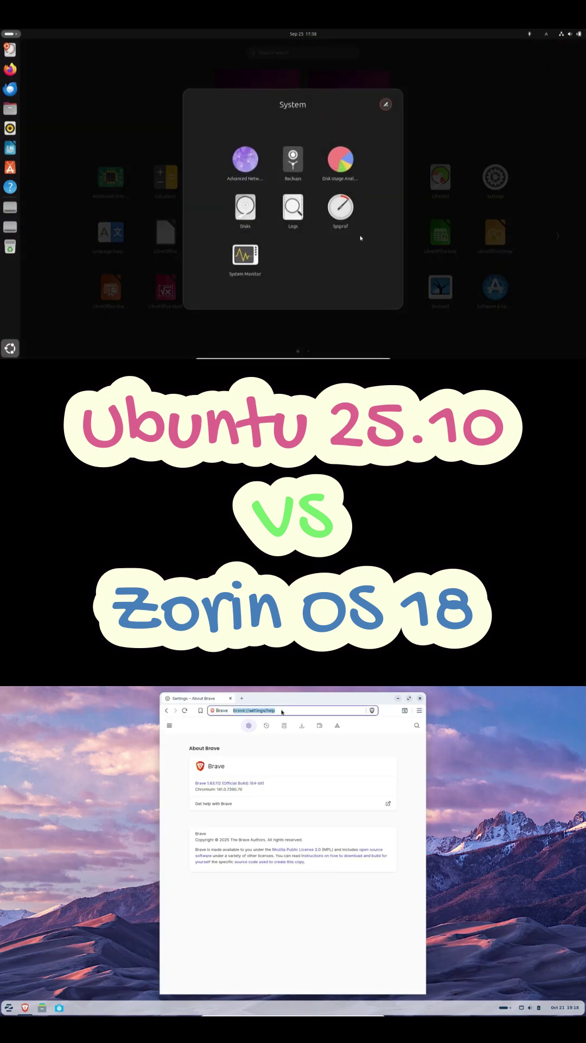
text(zor)
Step: Search 'zorin os' in Brave and open zorin.com; browse System Monitor's tabs, then close it
click(244, 256)
text(in os)
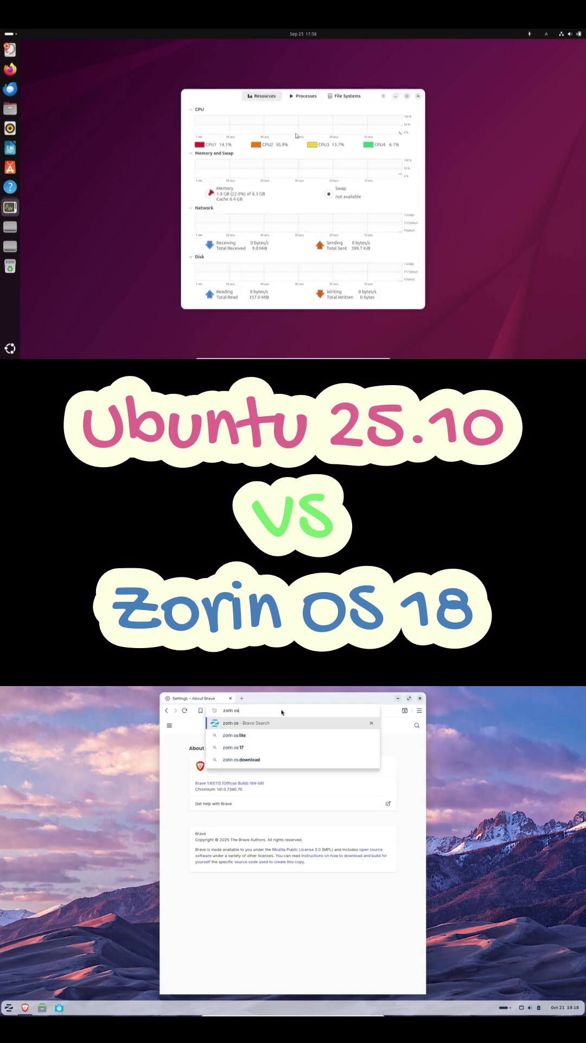
key(Return)
click(303, 97)
click(263, 96)
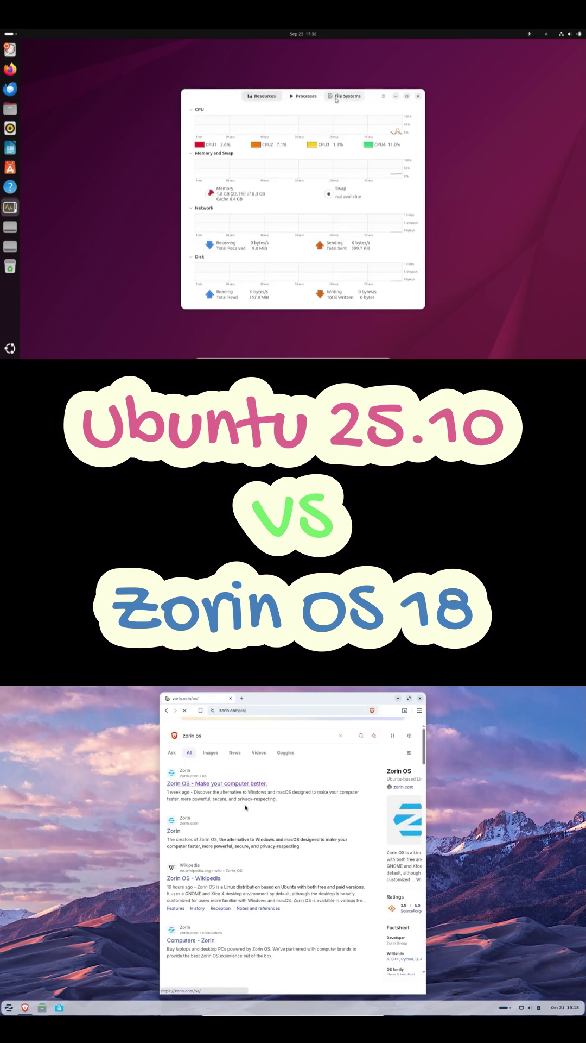
click(345, 96)
click(211, 738)
click(418, 96)
Step: Search 'ubuntu daily build' to open the 25.10 cdimage page; click Download for Zorin OS 18 Core
key(super+Up)
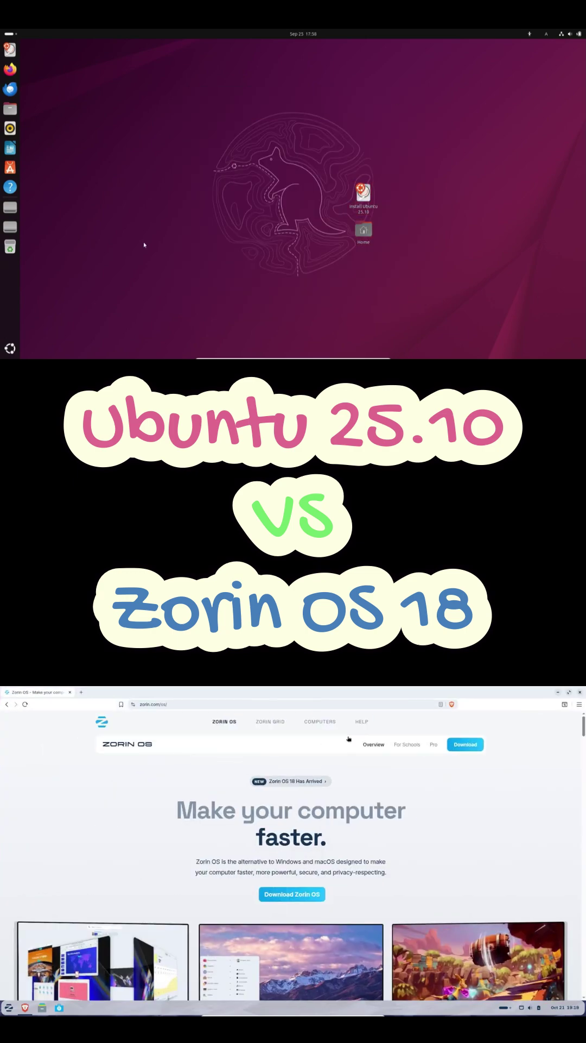
scroll(235, 850, down, 2)
click(286, 821)
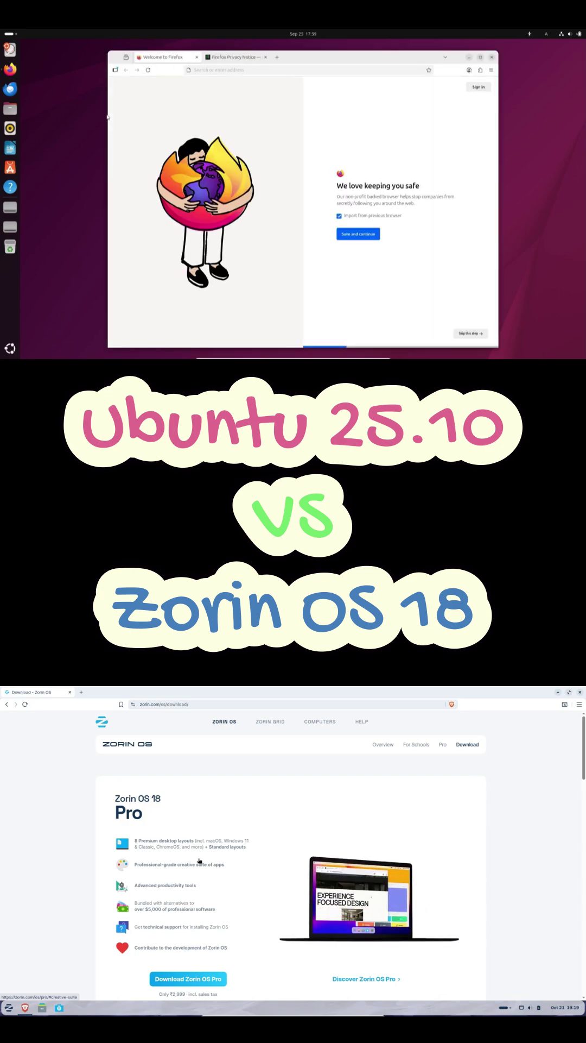
scroll(198, 861, down, 1)
scroll(198, 861, down, 2)
scroll(200, 861, down, 2)
scroll(199, 860, down, 1)
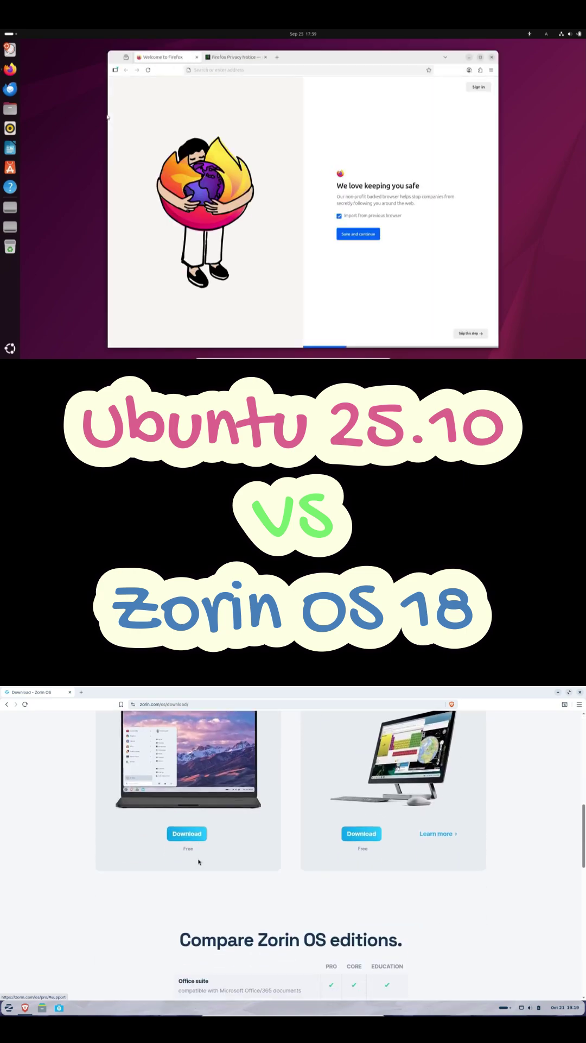
scroll(199, 860, down, 2)
scroll(199, 861, down, 3)
scroll(199, 861, down, 1)
scroll(199, 861, down, 3)
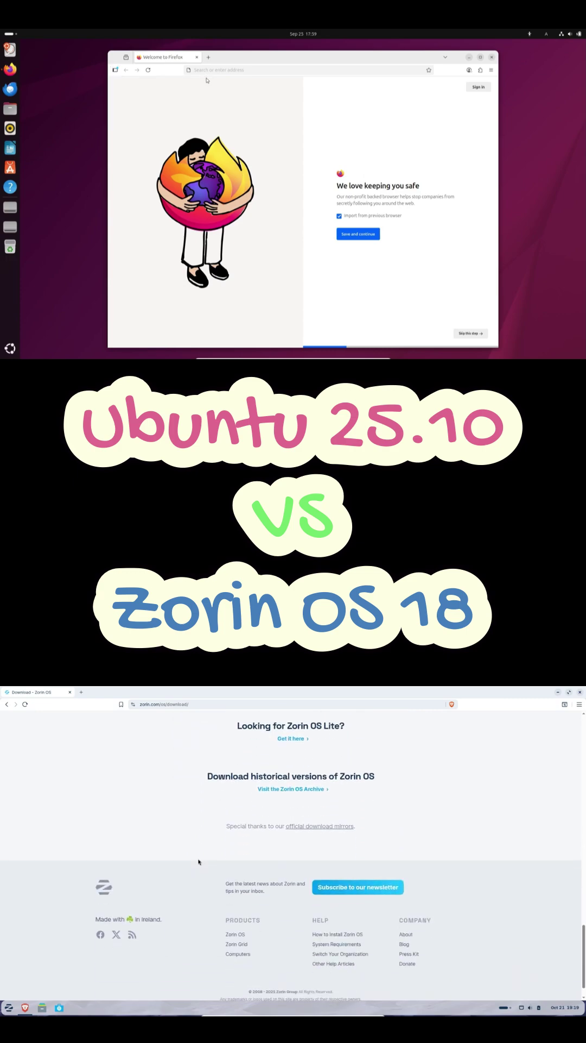
scroll(199, 861, down, 1)
text(ubuntu)
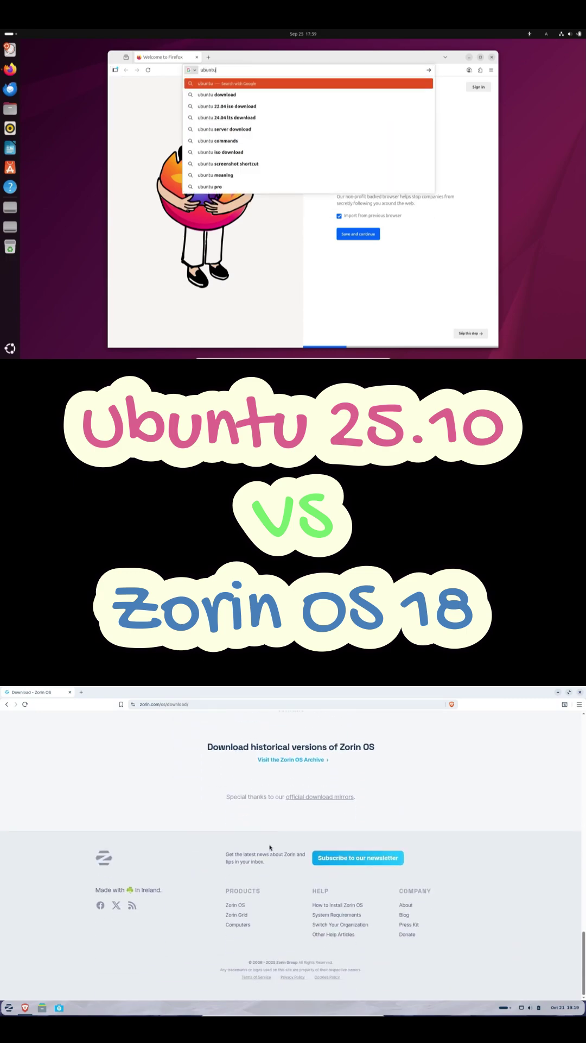
text(ily build)
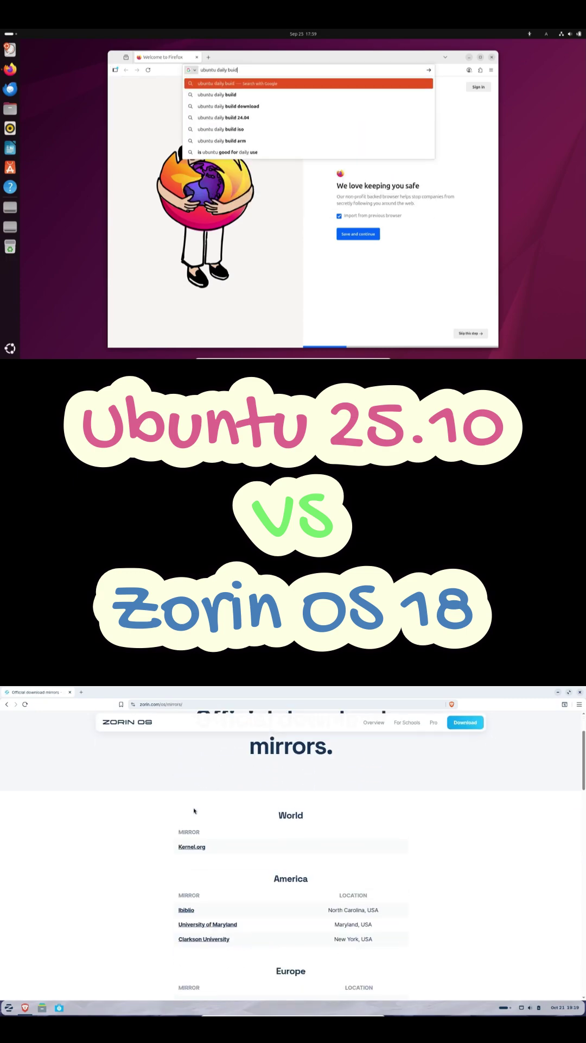
key(Return)
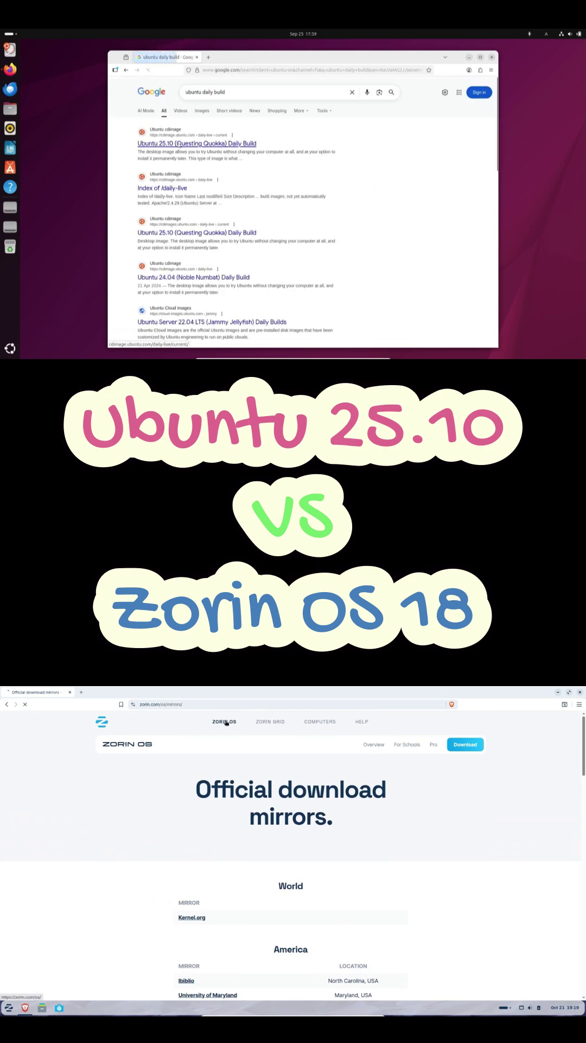
click(188, 144)
click(466, 743)
scroll(182, 886, down, 5)
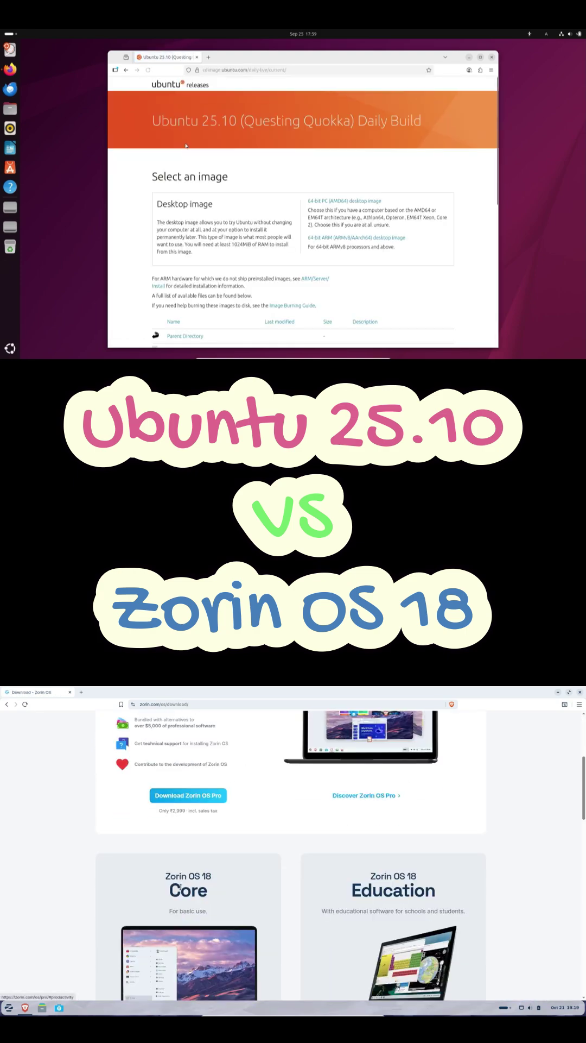
scroll(181, 887, down, 3)
click(195, 904)
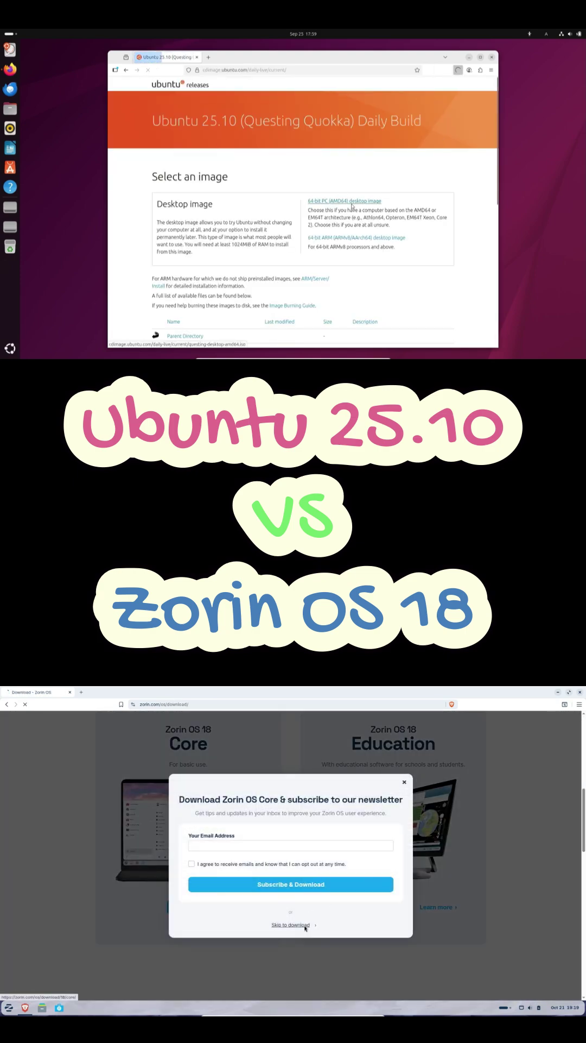